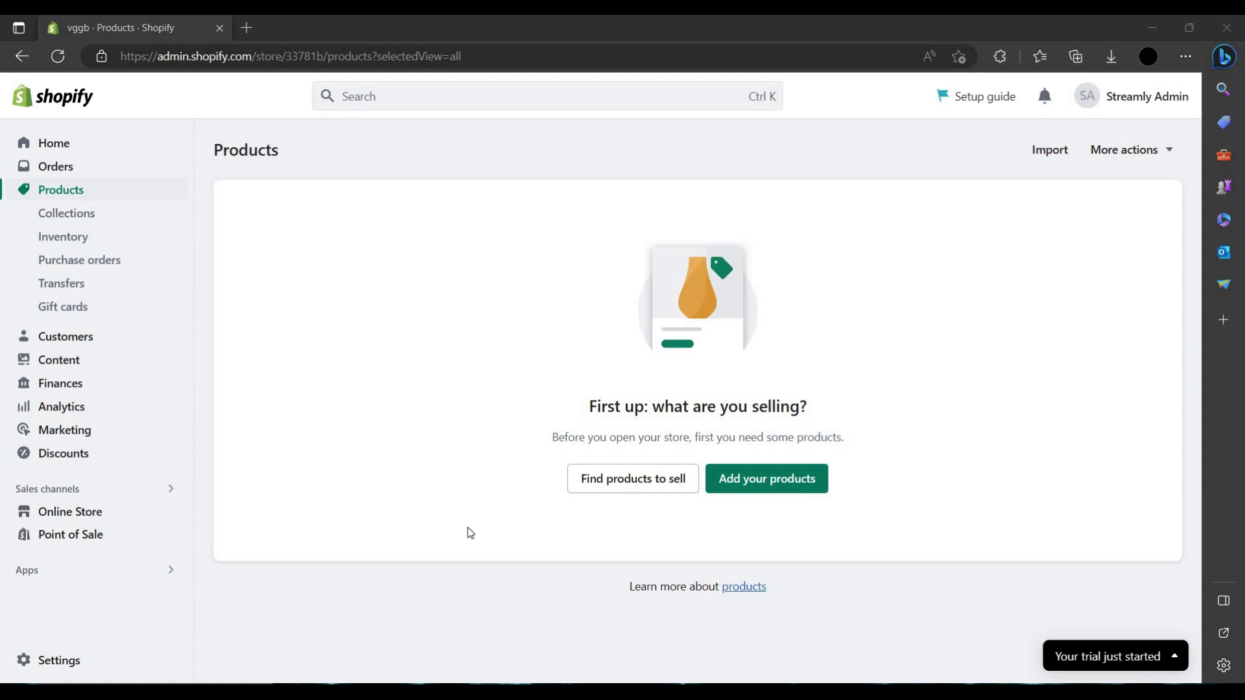
- Open the plan choices from the store's plan settings and compare the Basic, Shopify and Advanced prices and rates
left_click(91, 655)
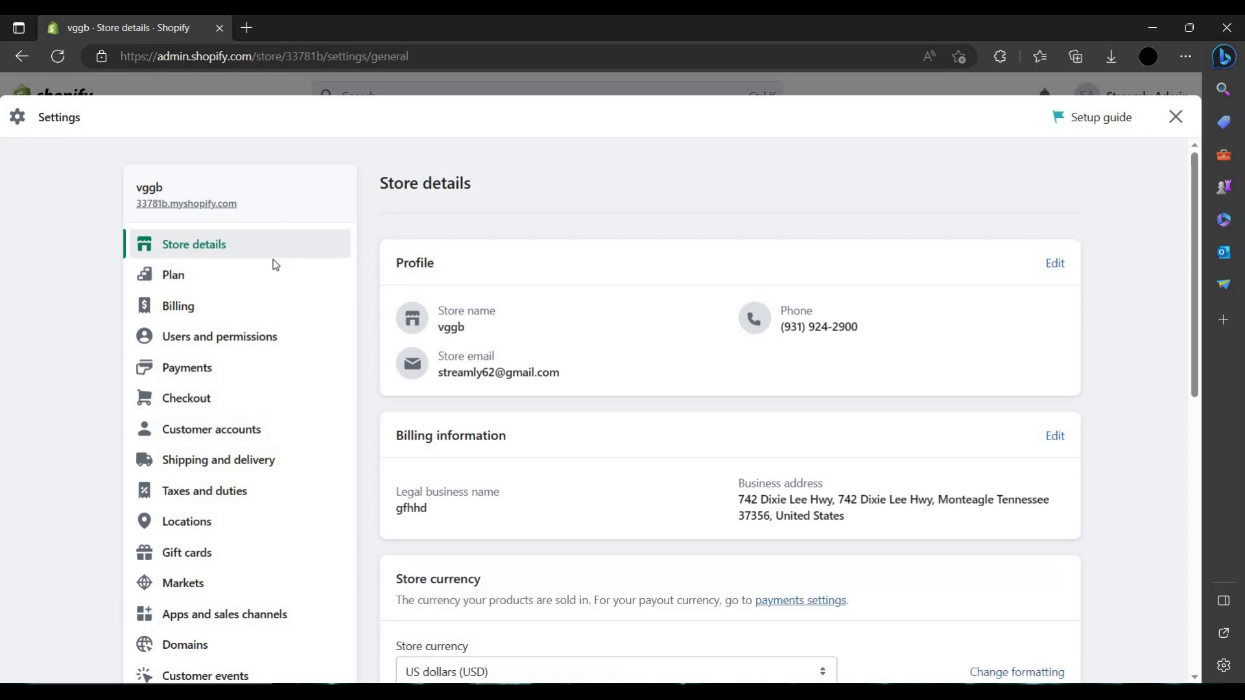
left_click(261, 274)
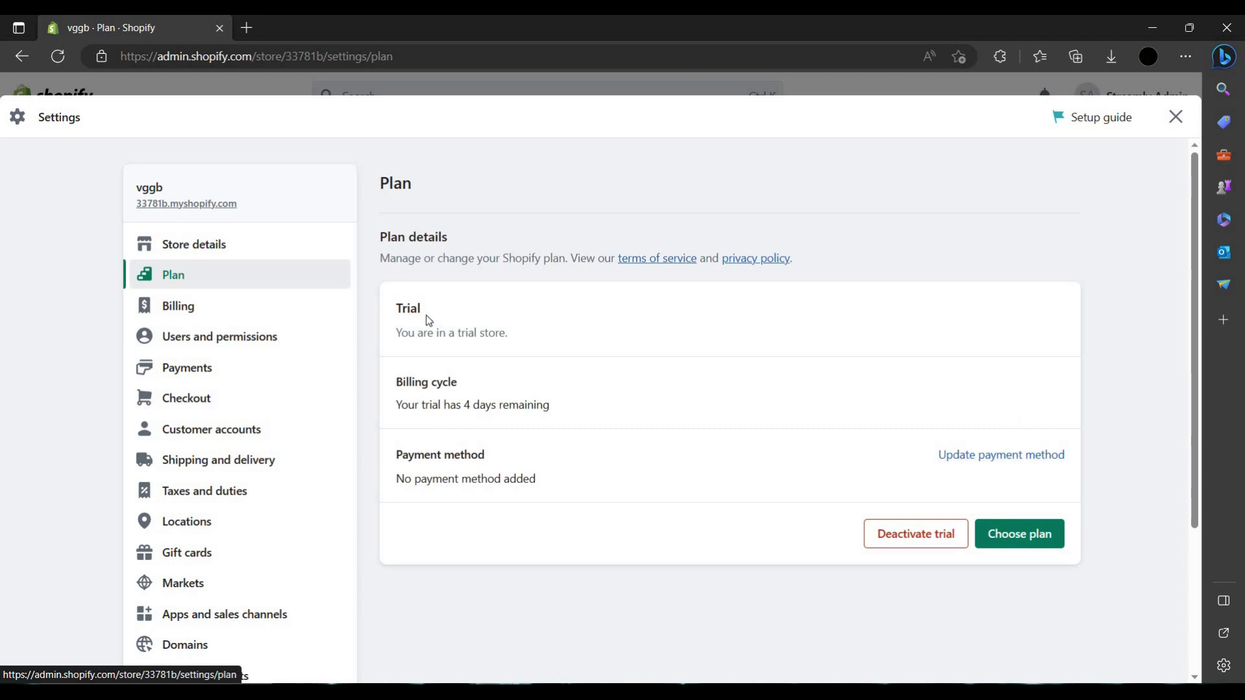
left_click(1019, 543)
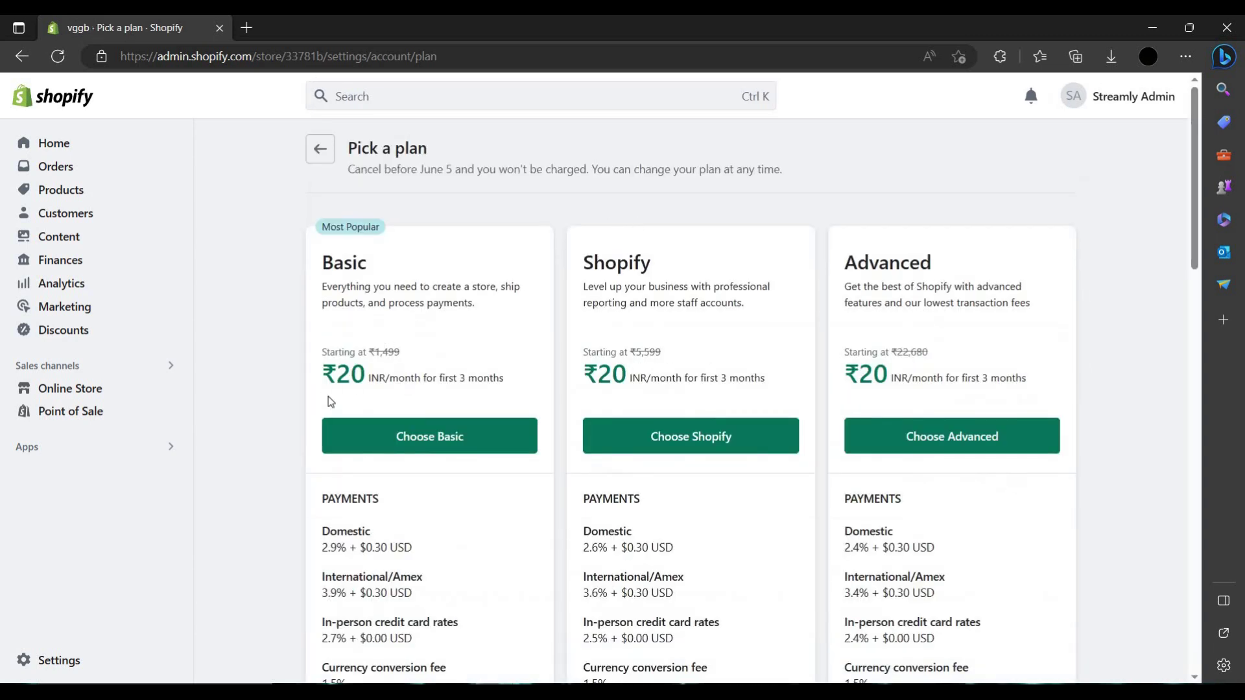
left_click_drag(380, 371, 335, 367)
left_click(394, 341)
scroll(702, 546, "down", 3)
scroll(703, 491, "up", 3)
scroll(949, 470, "down", 2)
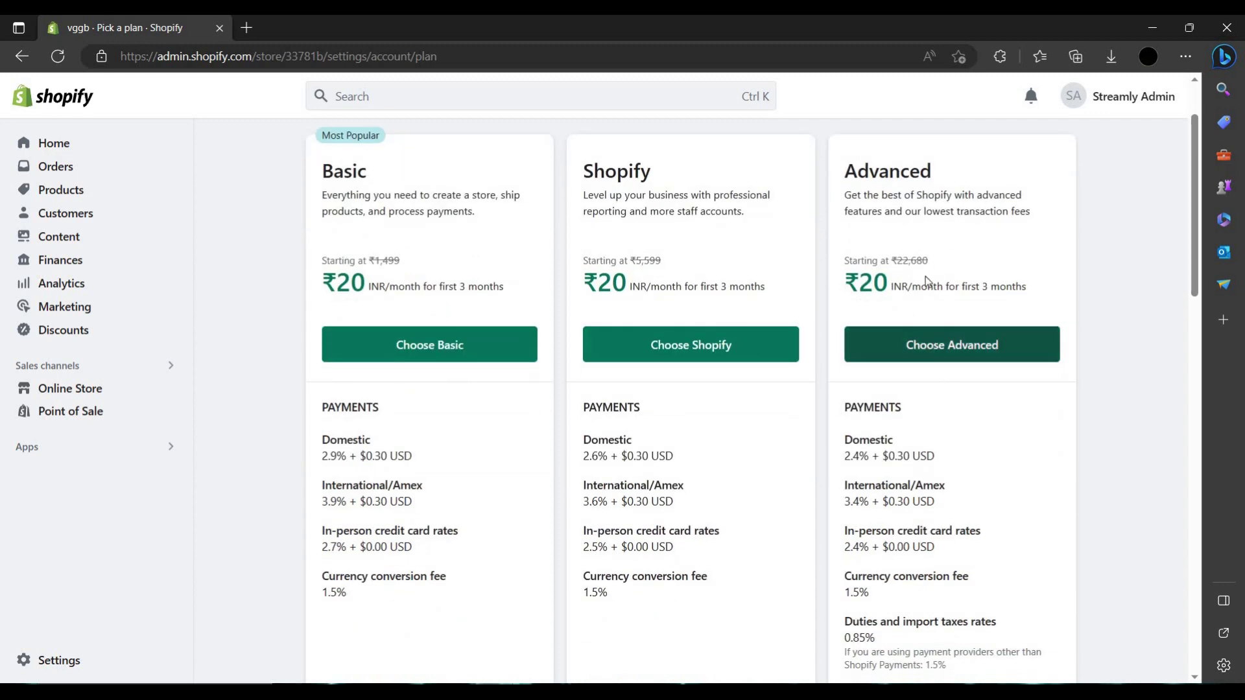
- Choose the Advanced plan, try the Yearly billing cycle and switch it back to Monthly
left_click(931, 348)
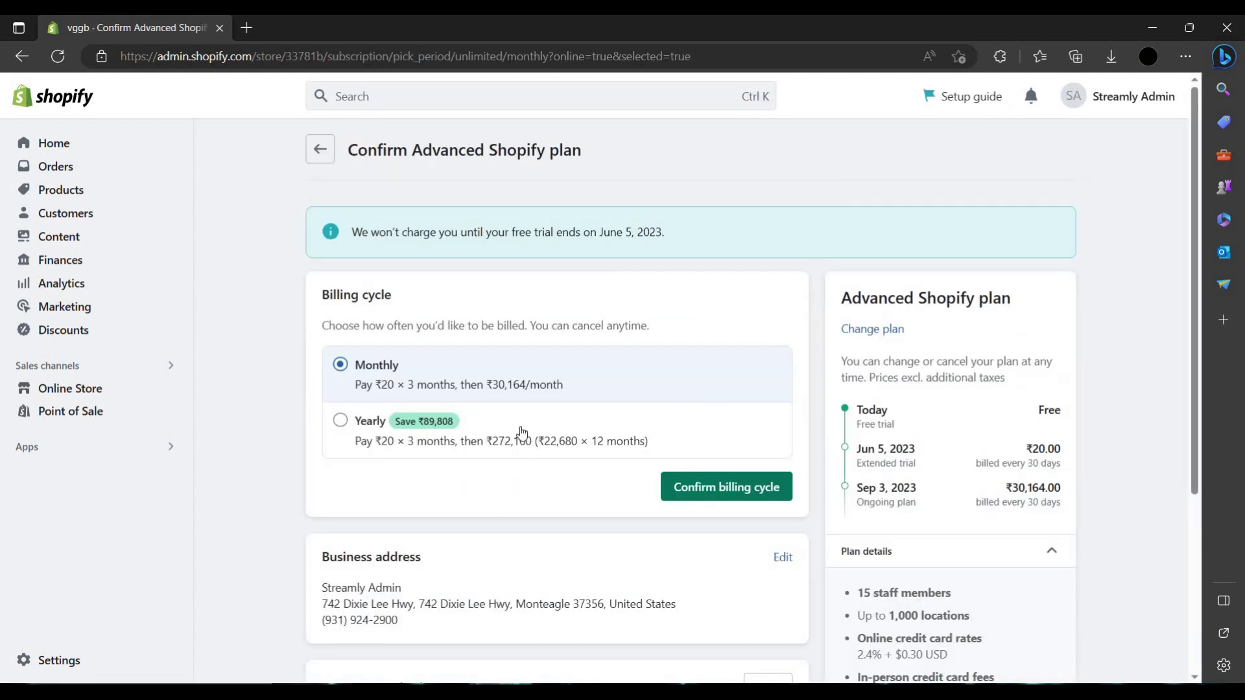
left_click(510, 428)
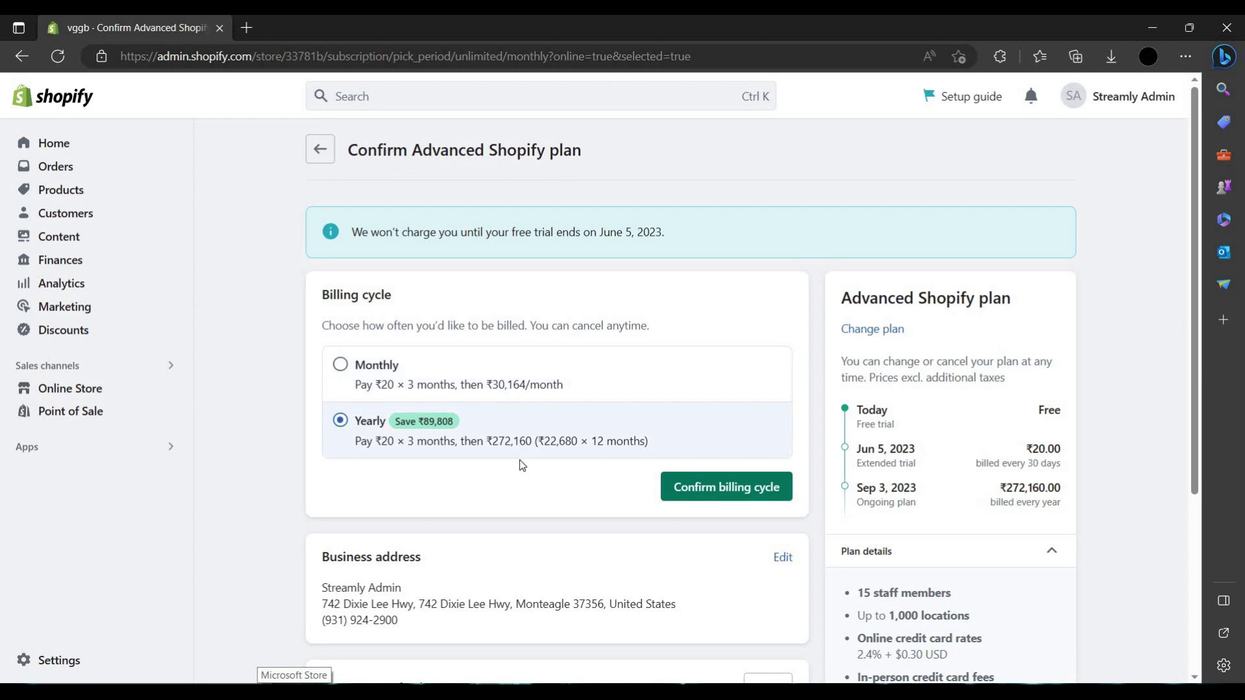
left_click(469, 392)
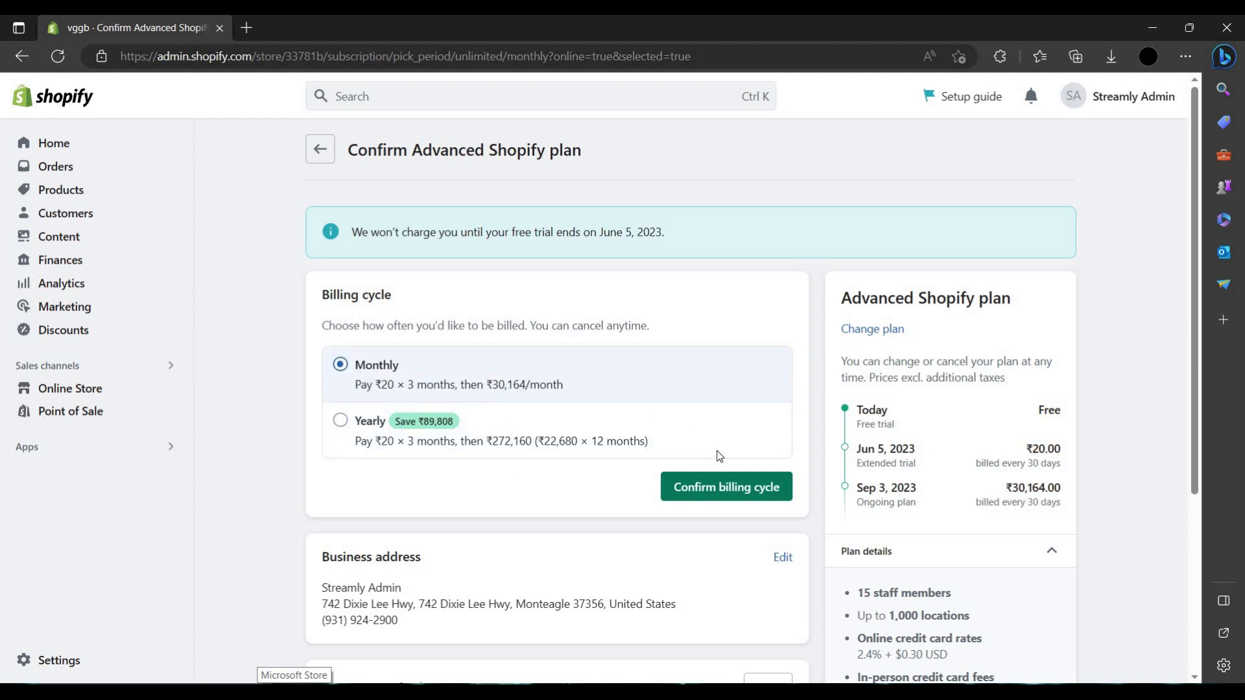
- Start adding a payment method for the plan, select Credit card and review the card form and plan summary
scroll(679, 407, "down", 3)
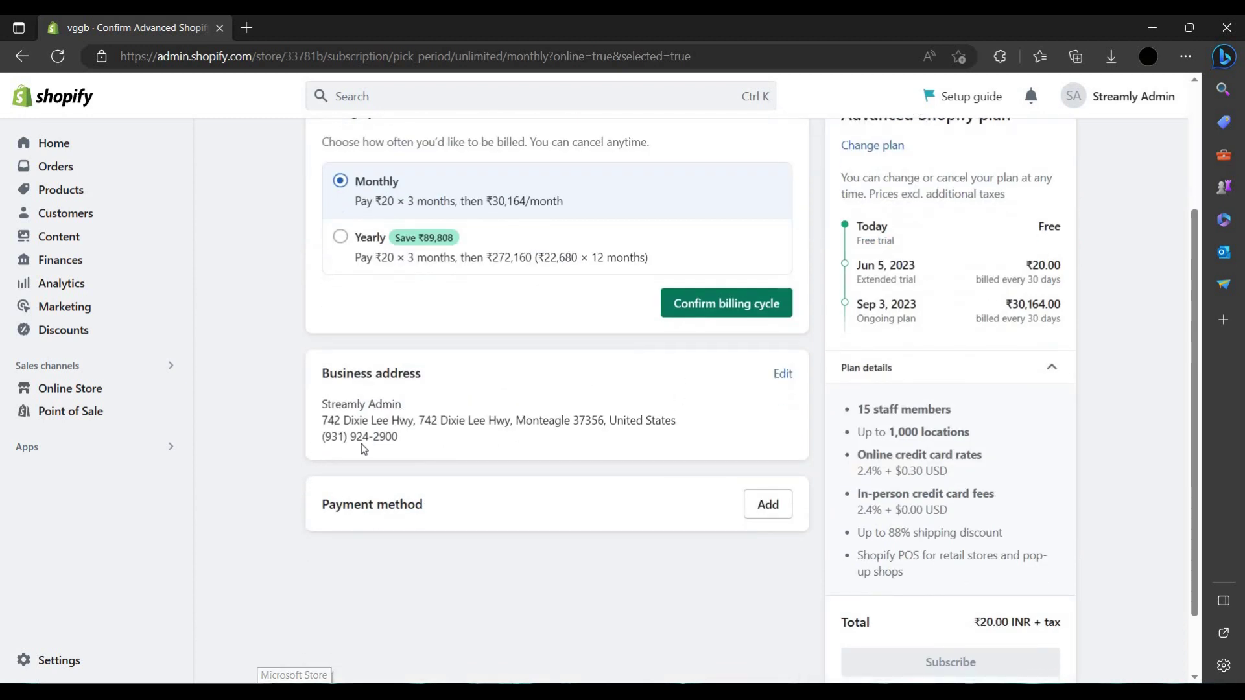
scroll(549, 516, "up", 2)
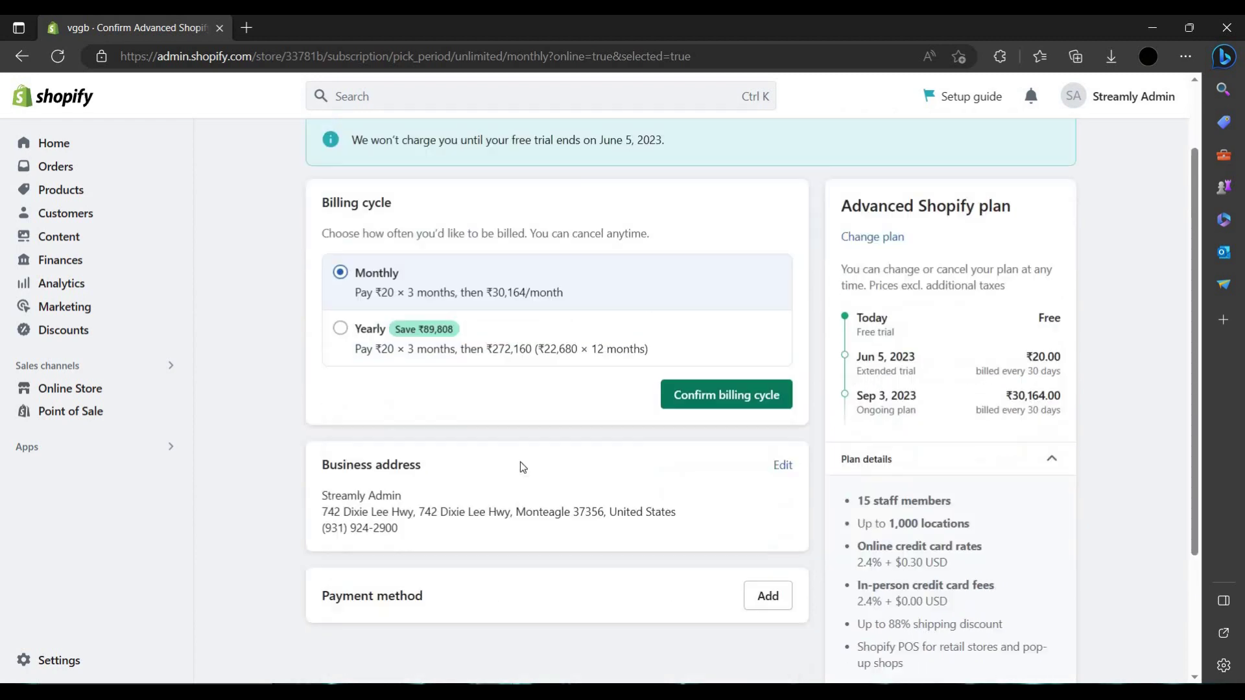
scroll(520, 462, "down", 3)
left_click(756, 427)
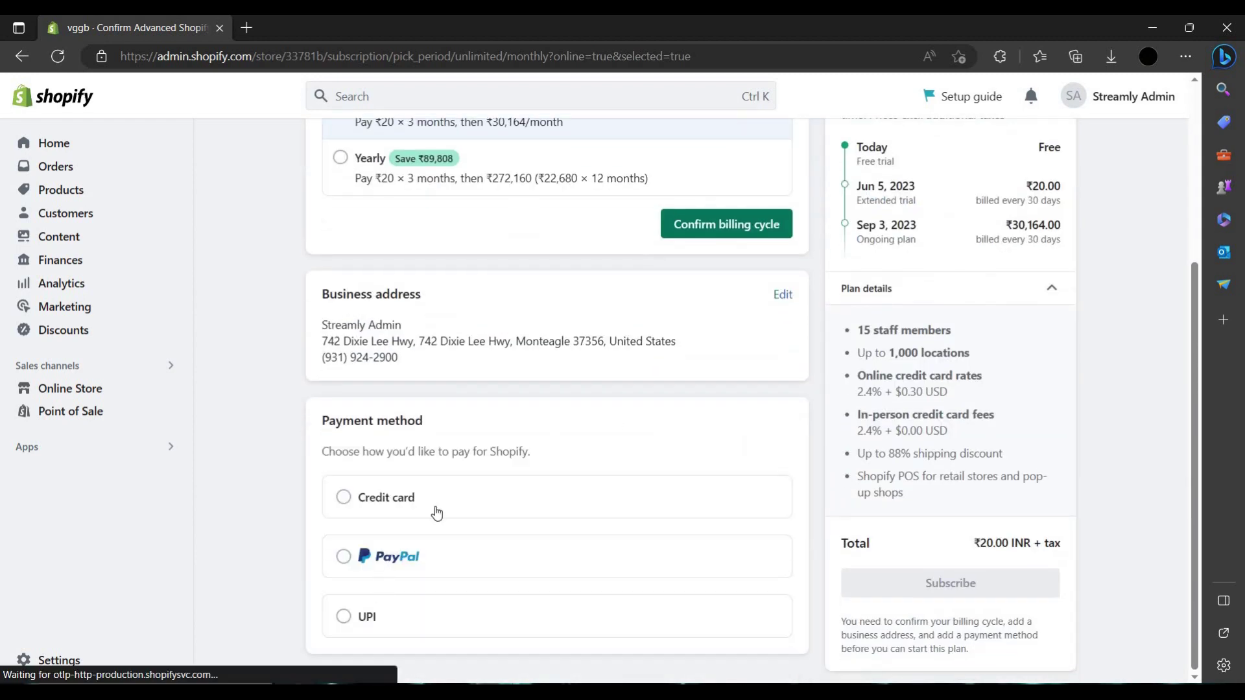
left_click(423, 501)
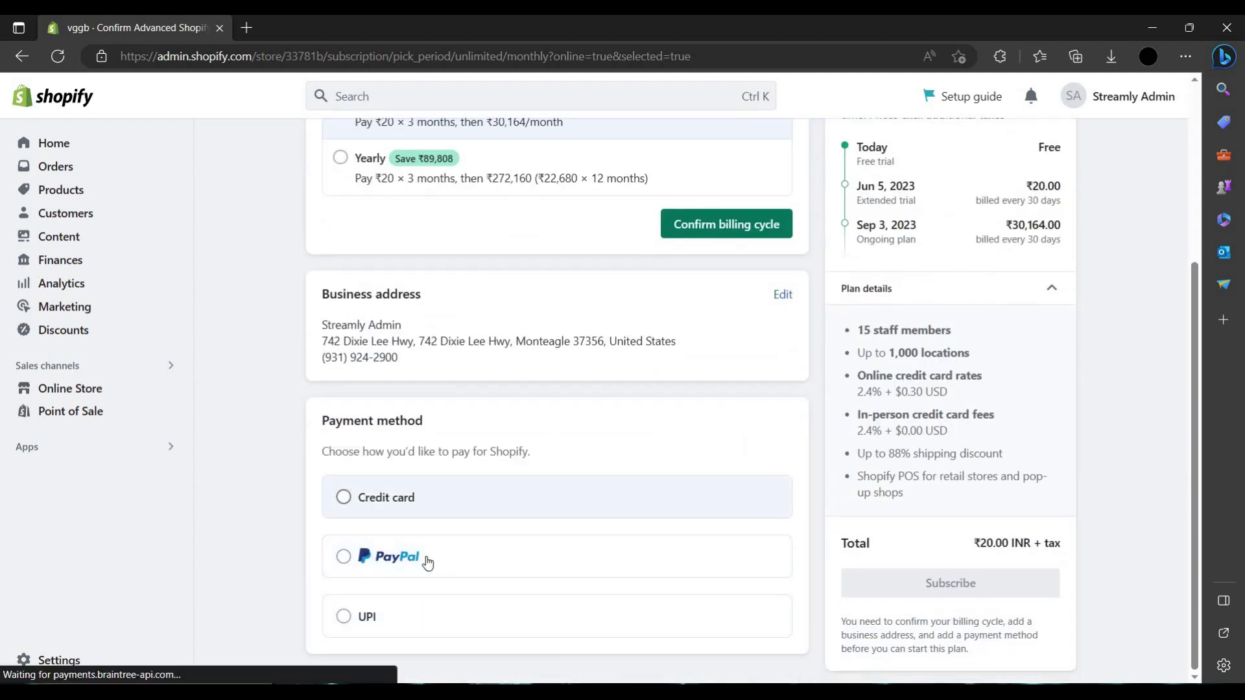
left_click(426, 556)
left_click(443, 512)
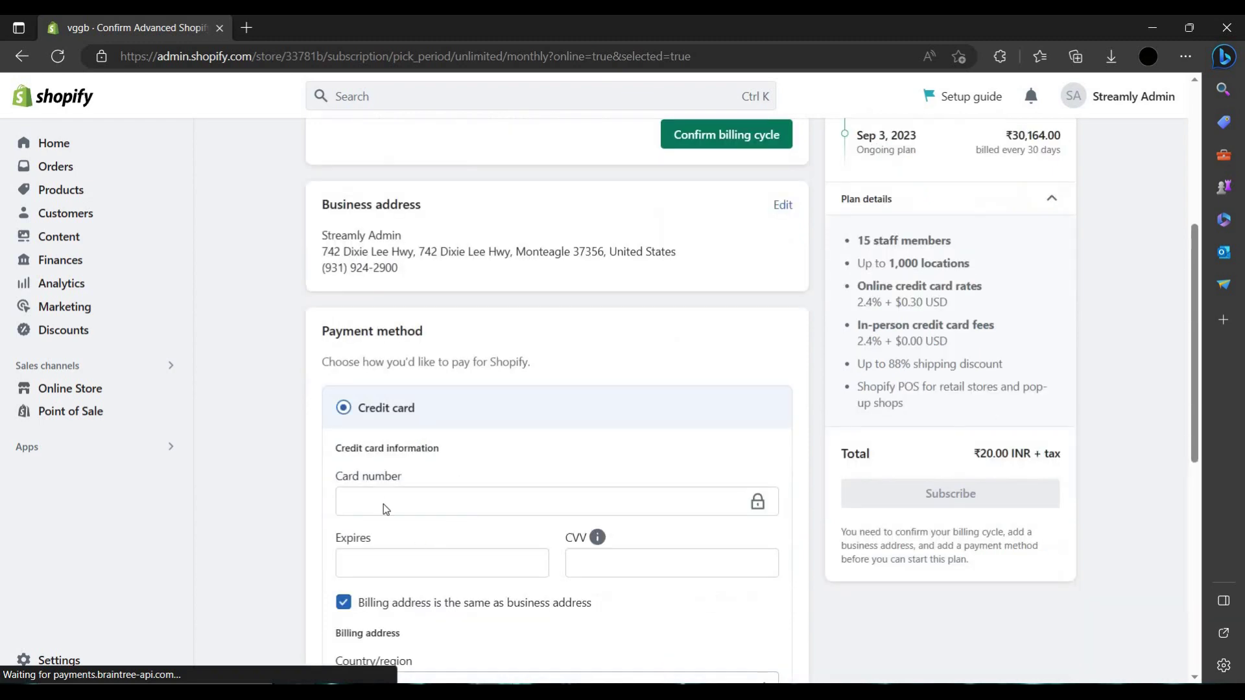
scroll(472, 441, "down", 4)
scroll(178, 238, "up", 5)
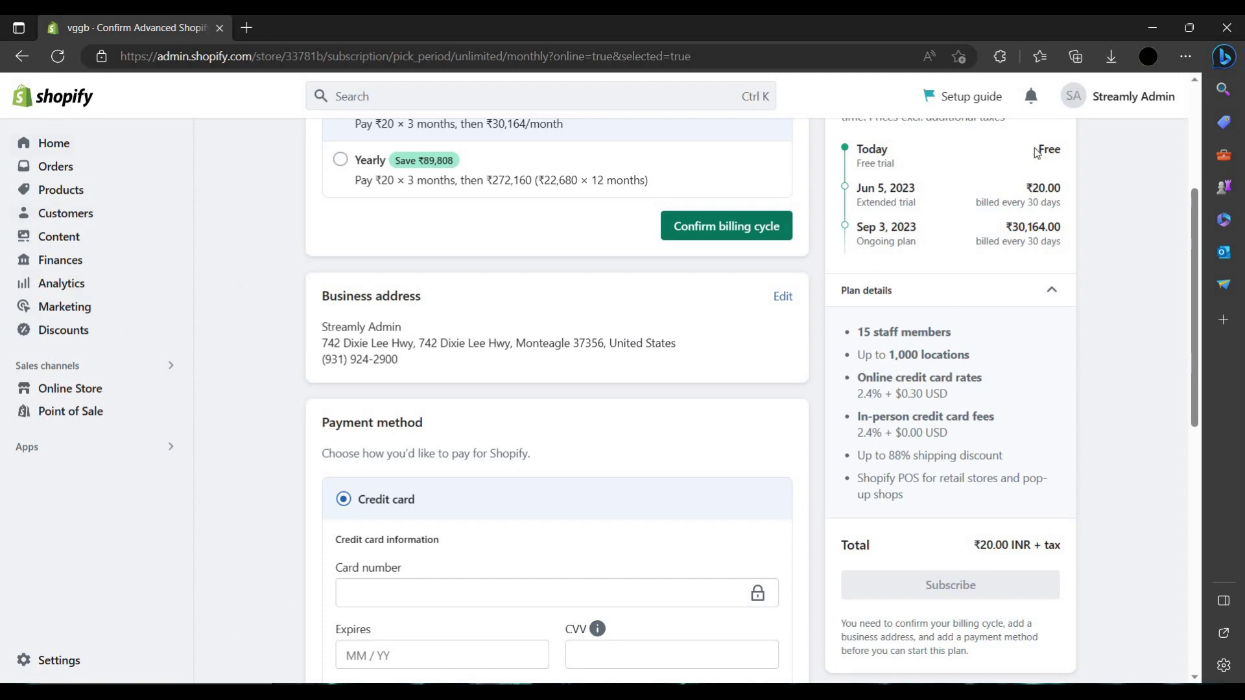
scroll(897, 206, "up", 4)
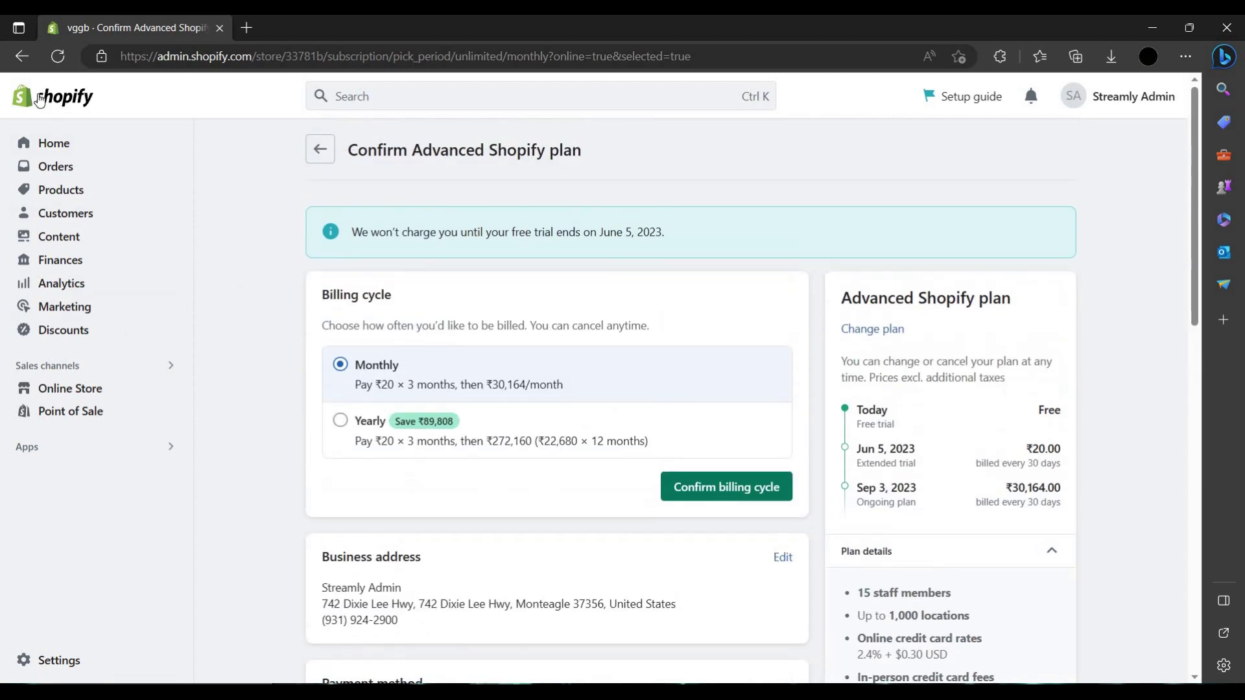
- Return to the admin home page and collapse the trial notice
left_click(39, 99)
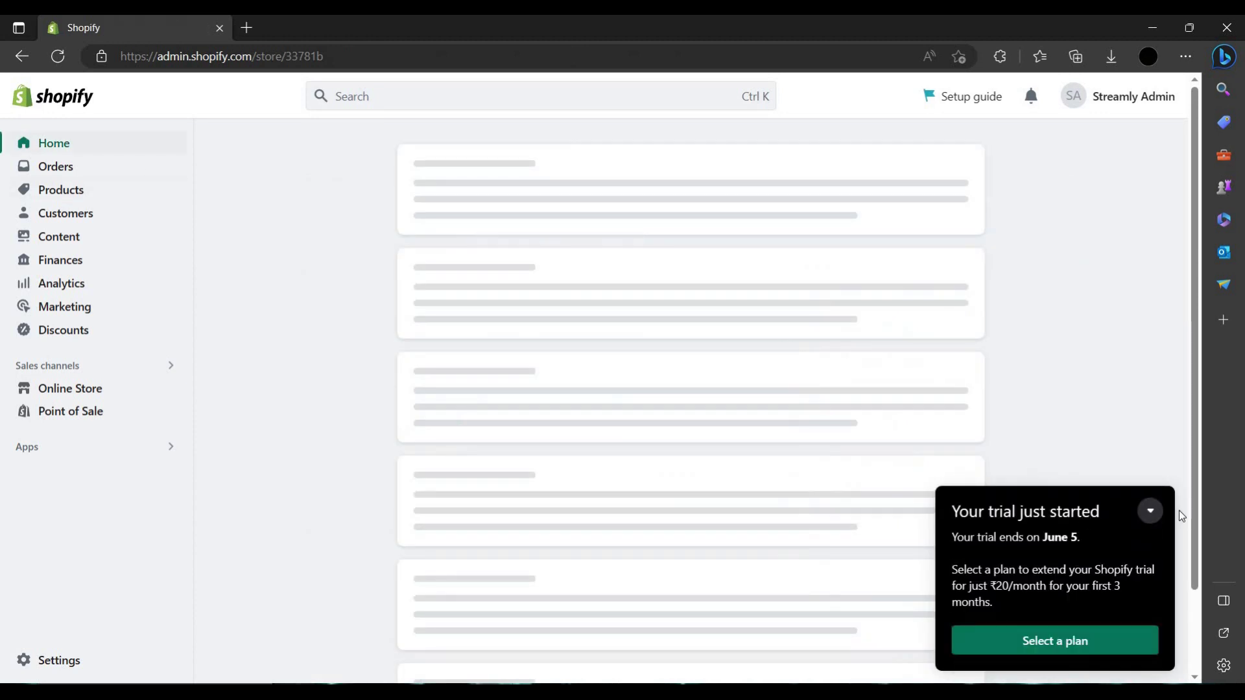
left_click(1150, 512)
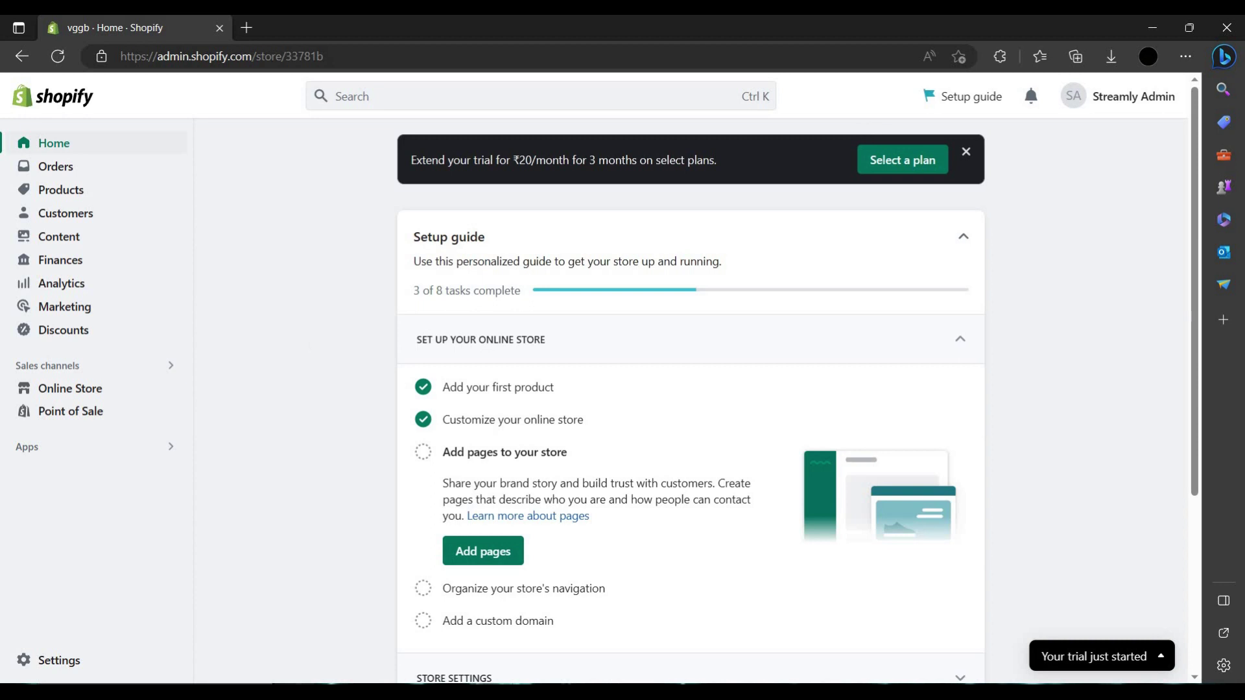
- Open the store's Payments settings and review Shopify Payments, the additional providers and the manual payment methods
left_click(45, 661)
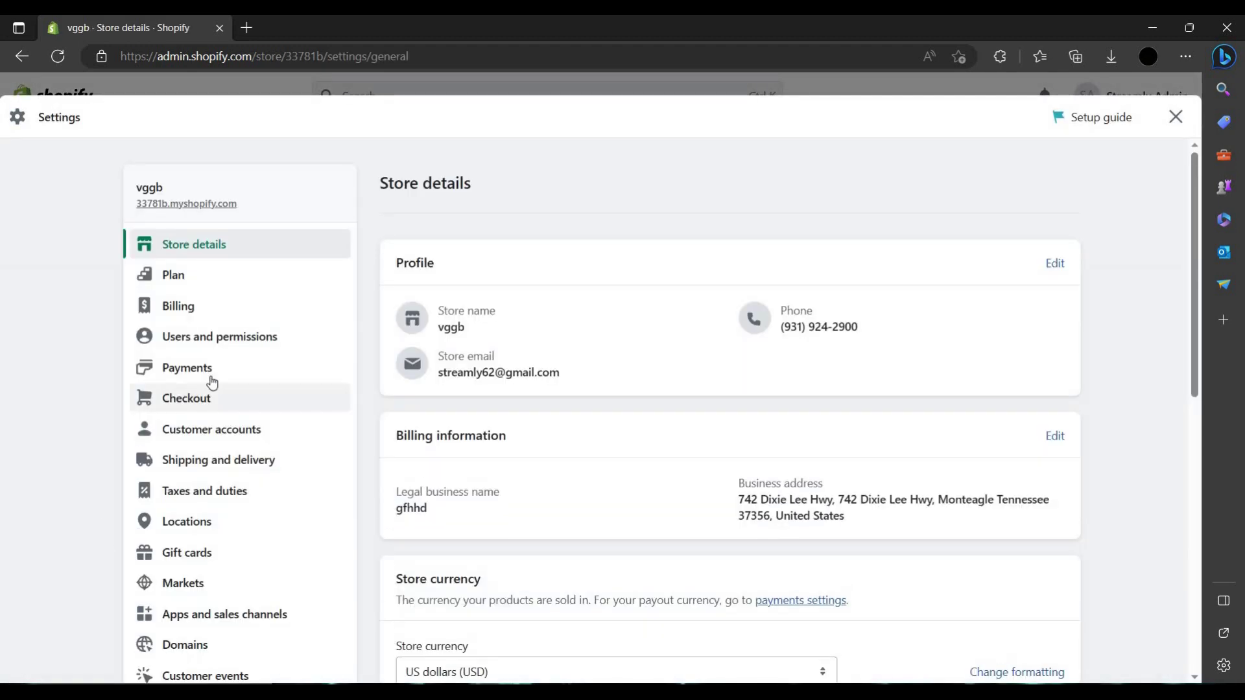
left_click(206, 374)
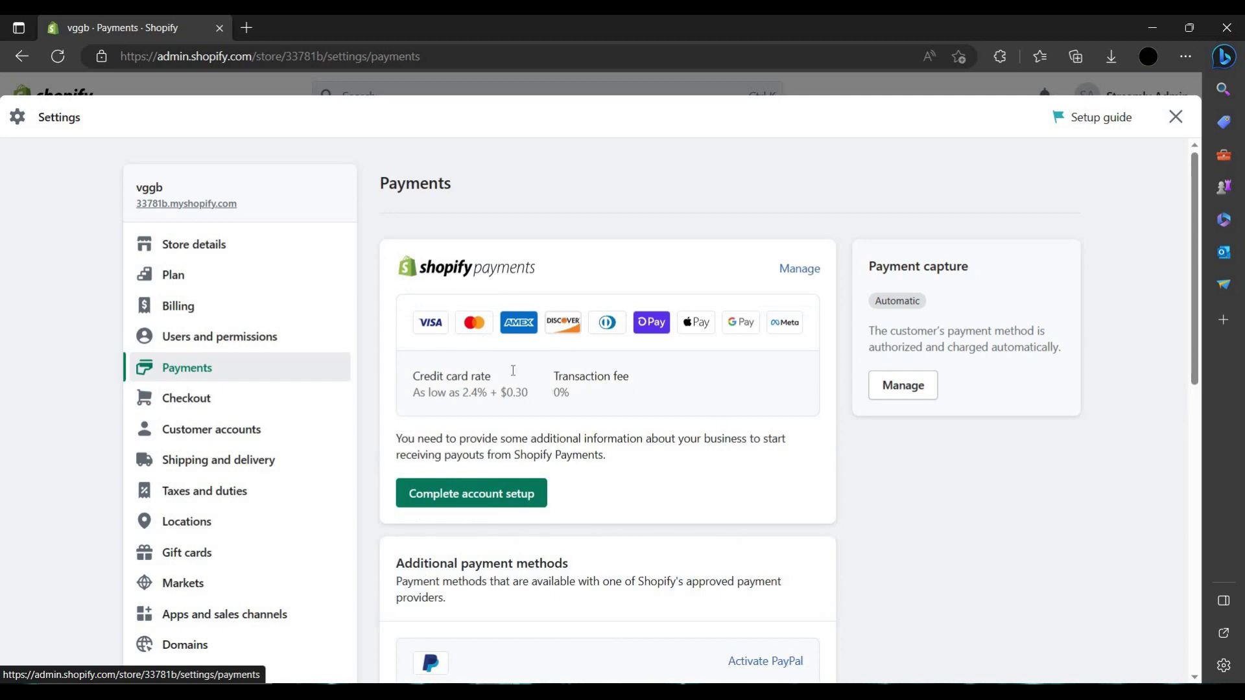
scroll(559, 238, "down", 6)
scroll(569, 486, "up", 3)
scroll(567, 480, "down", 7)
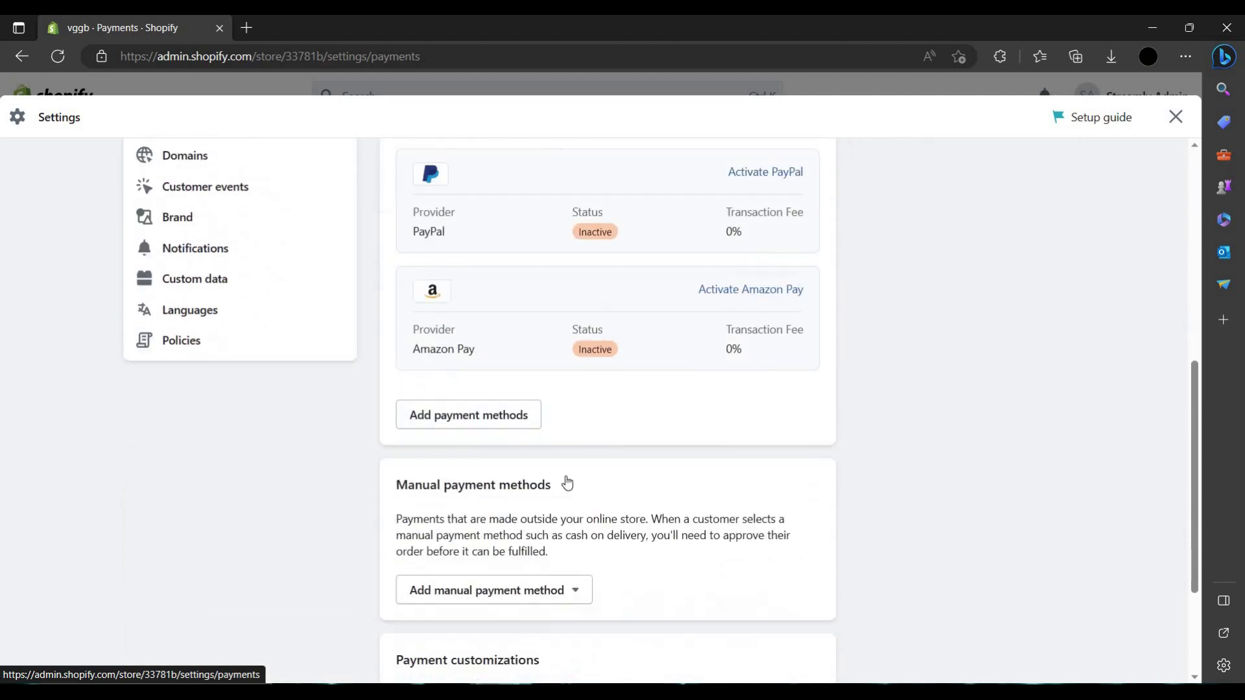
scroll(414, 295, "up", 10)
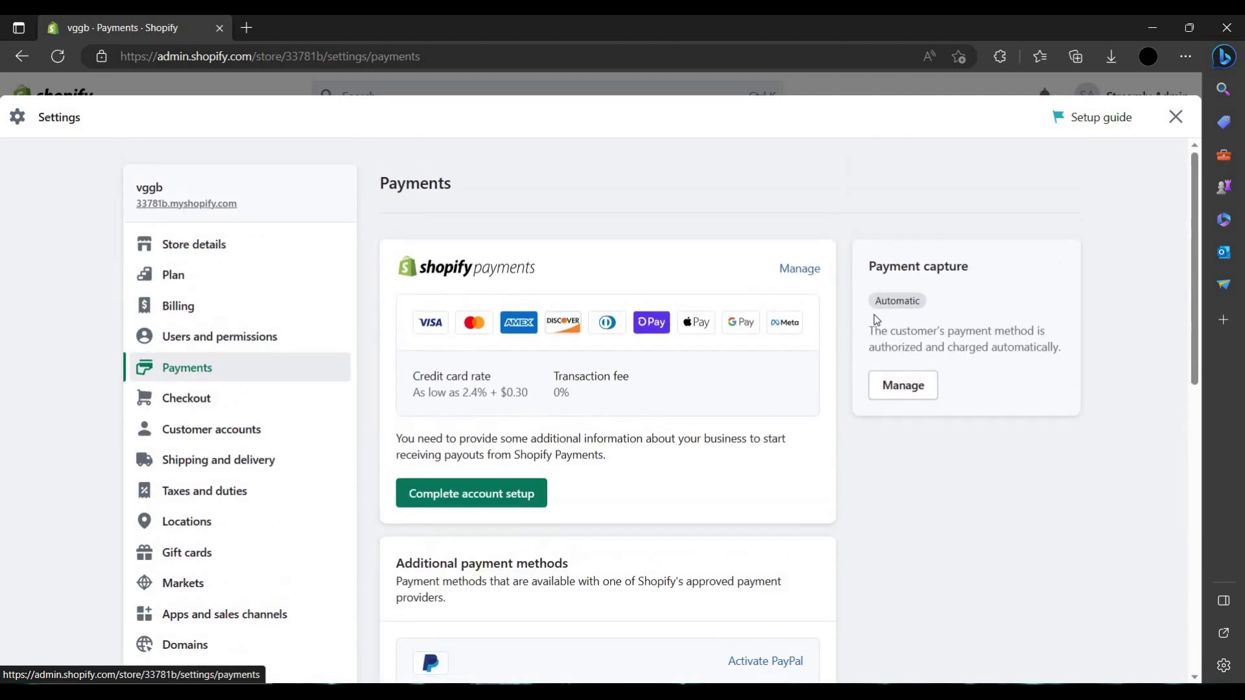
scroll(441, 327, "down", 3)
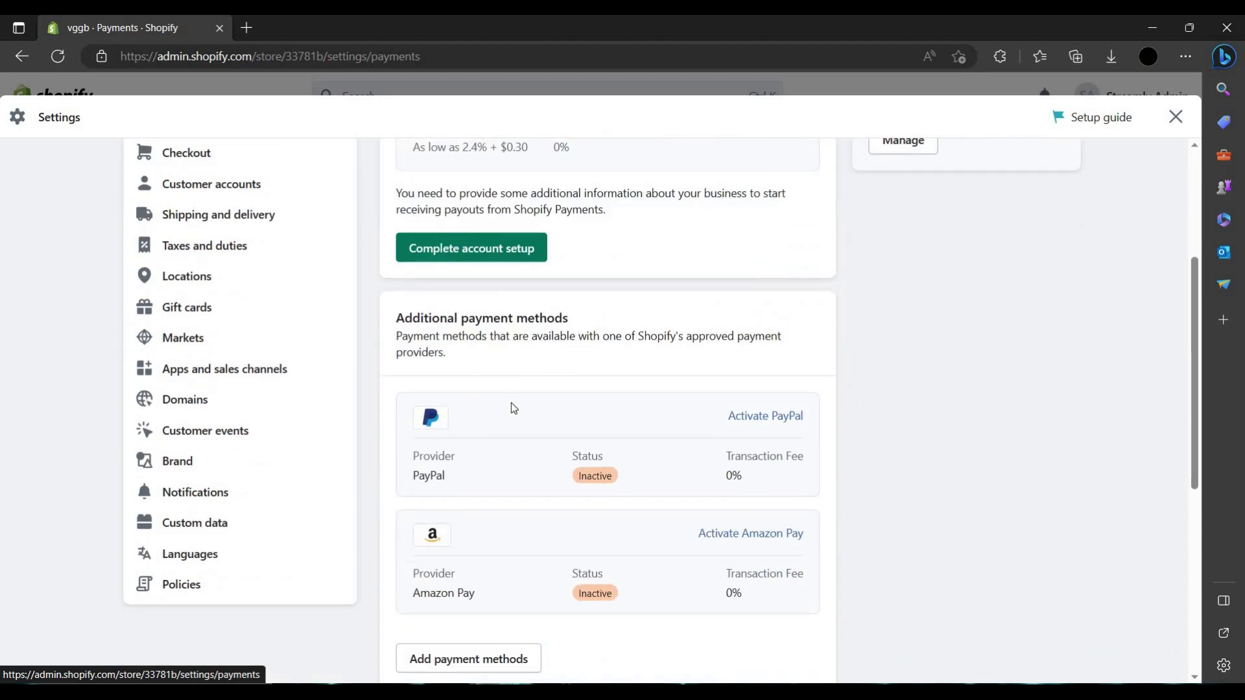
scroll(421, 480, "down", 1)
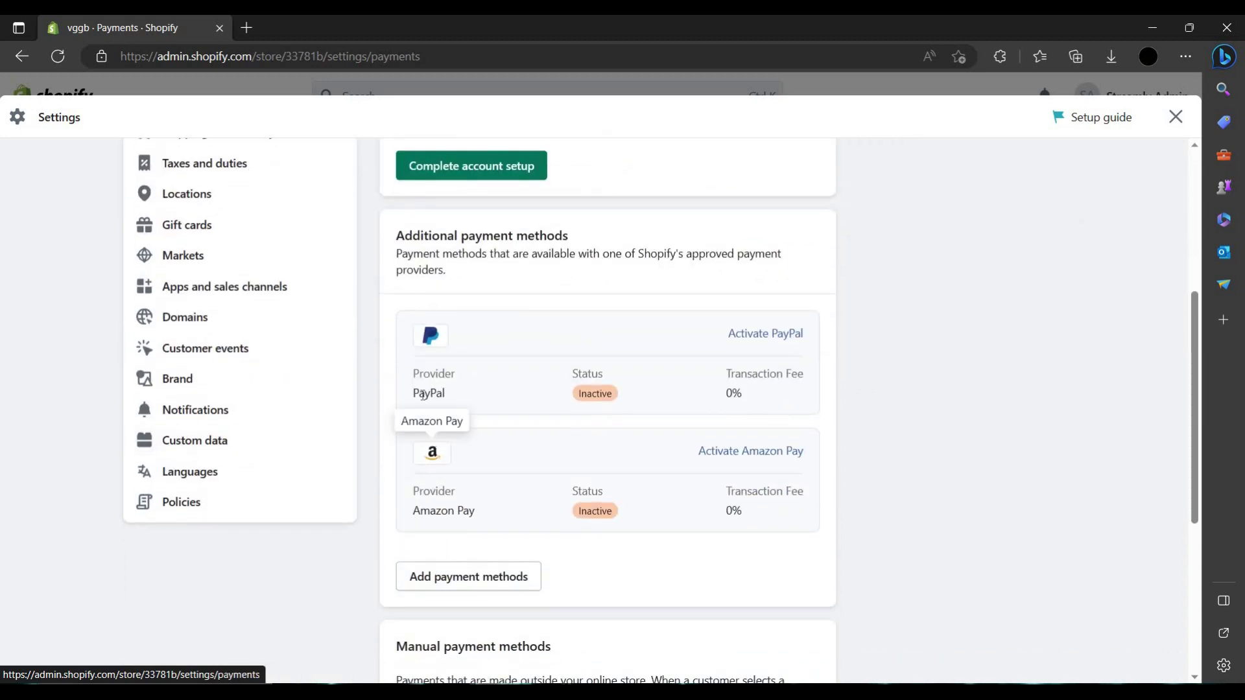
scroll(799, 573, "down", 3)
scroll(797, 577, "down", 1)
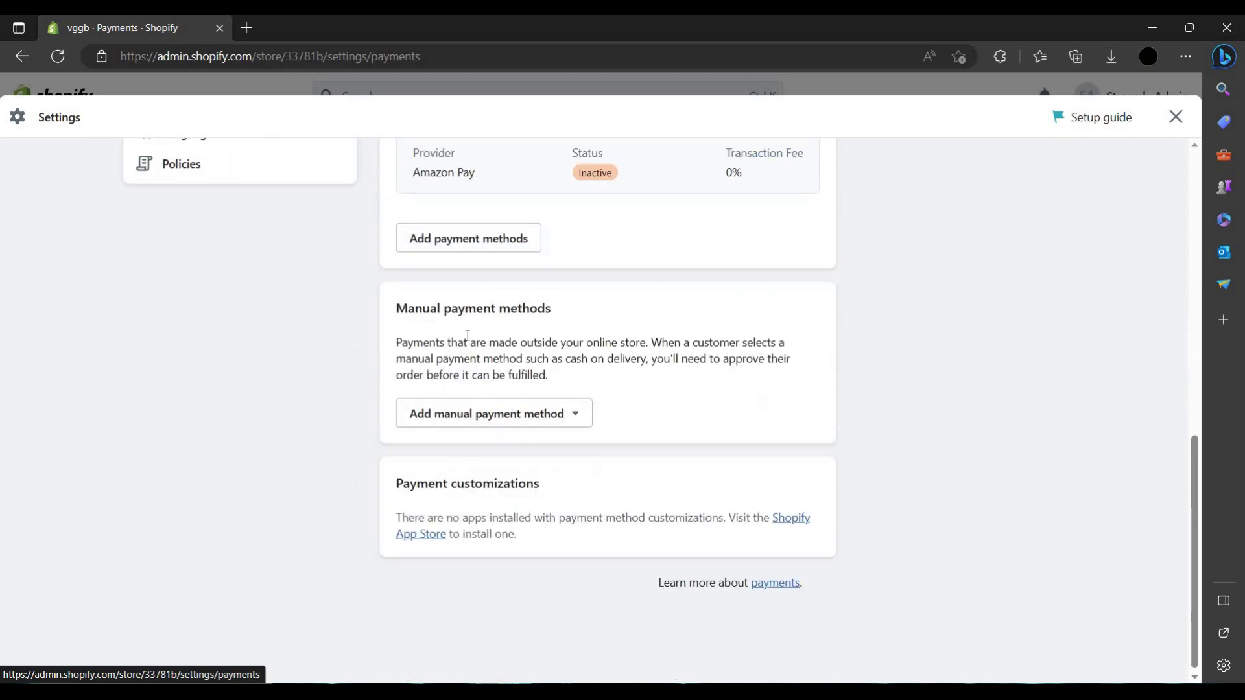
scroll(594, 481, "up", 8)
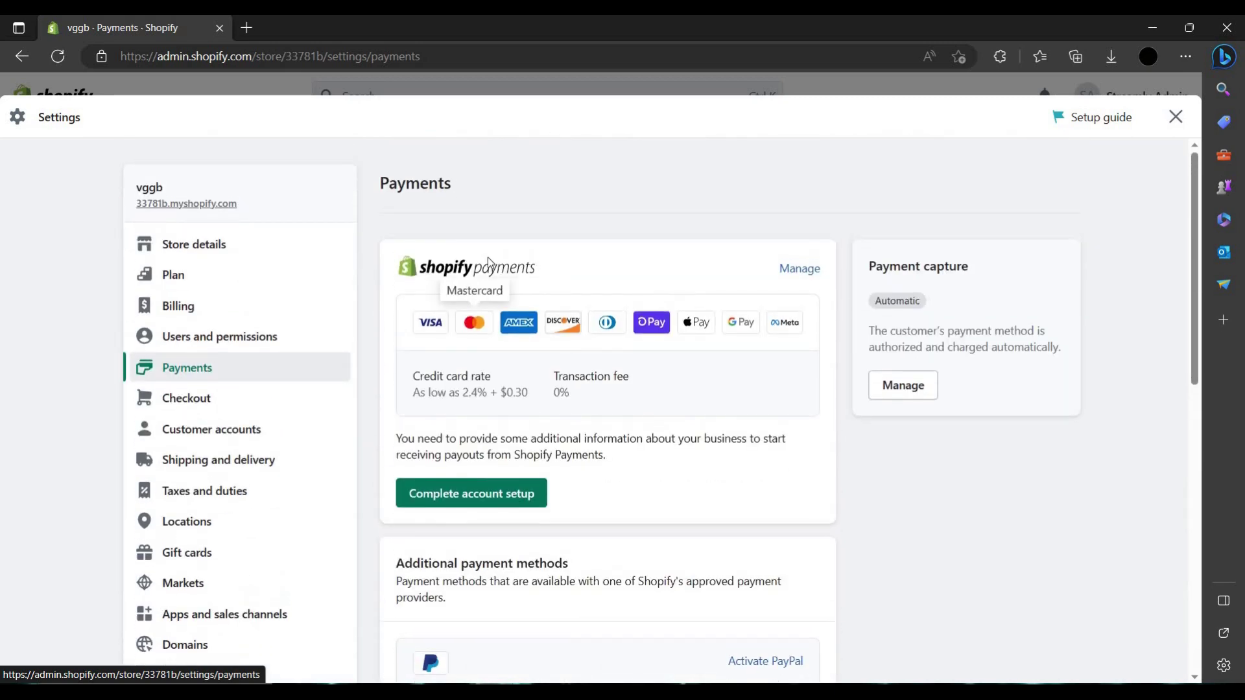
- Open the Shopify Payments management page and review its standard rates, accepted cards, Shop Pay, wallets and payout options
left_click(806, 280)
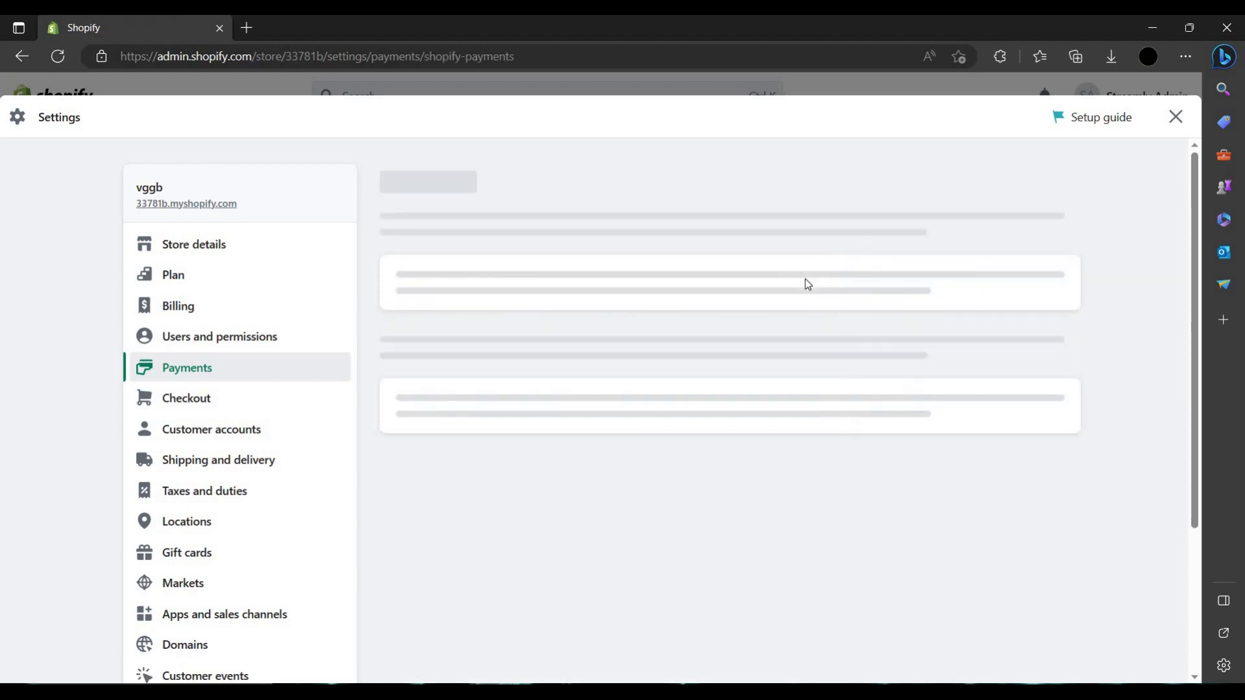
scroll(512, 421, "down", 4)
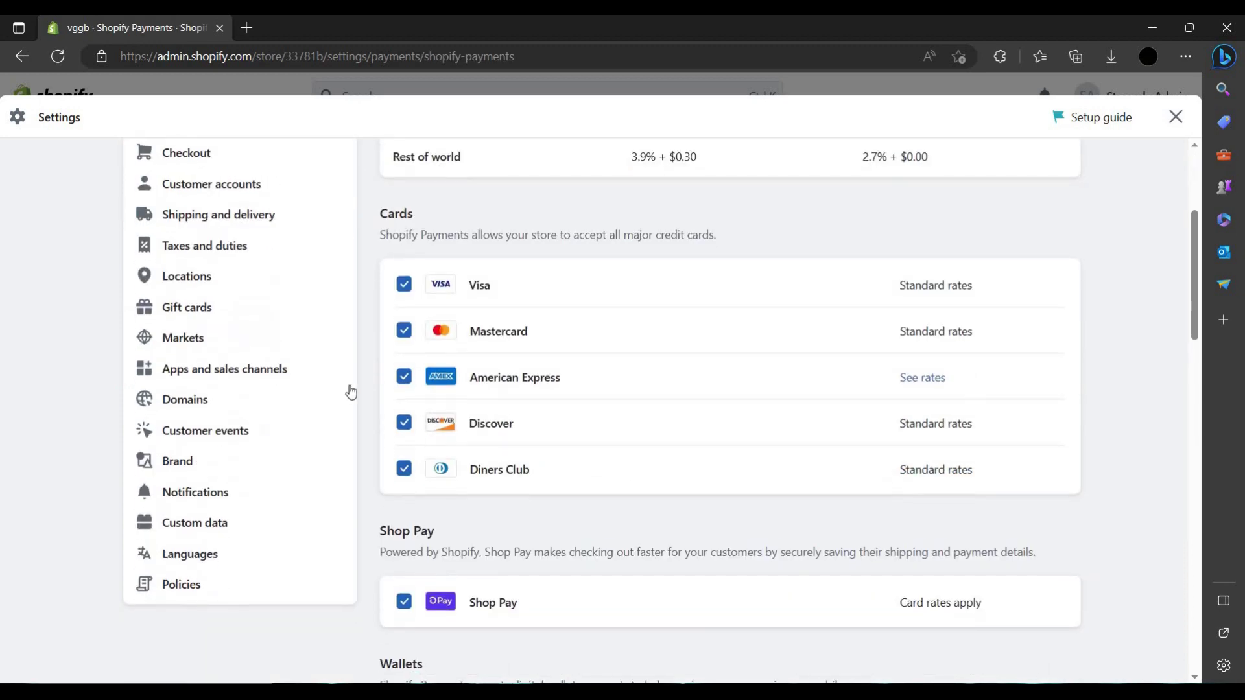
scroll(389, 391, "up", 3)
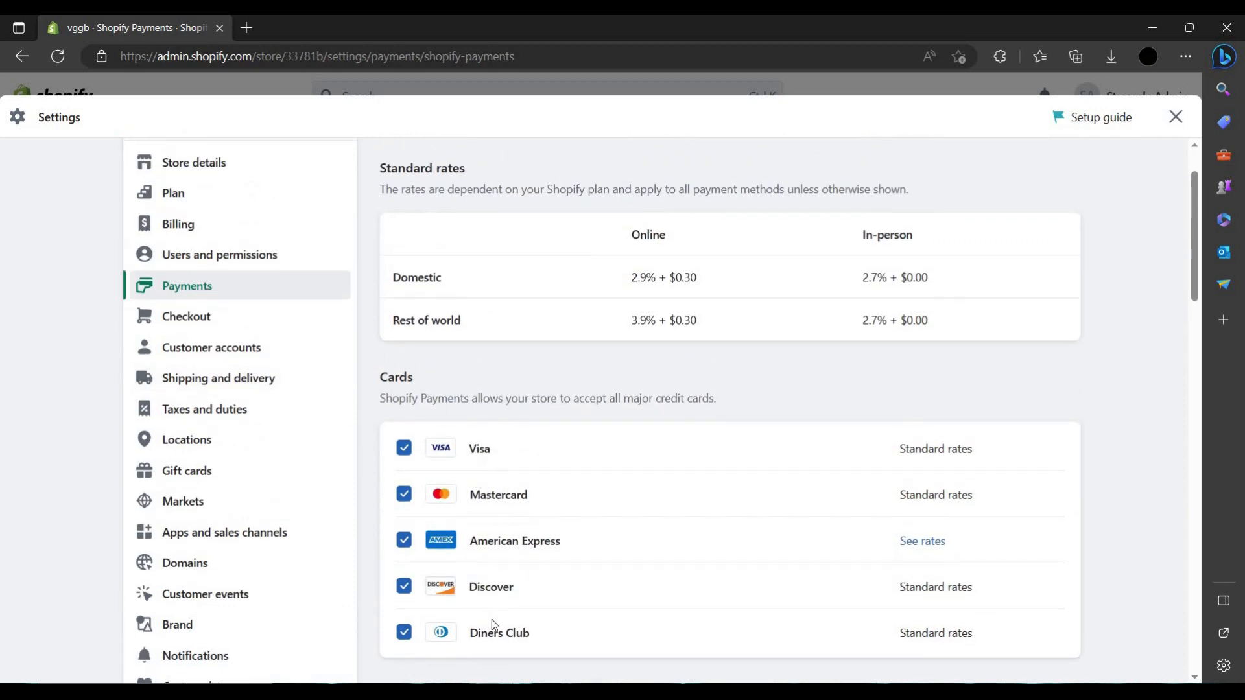
scroll(519, 578, "down", 6)
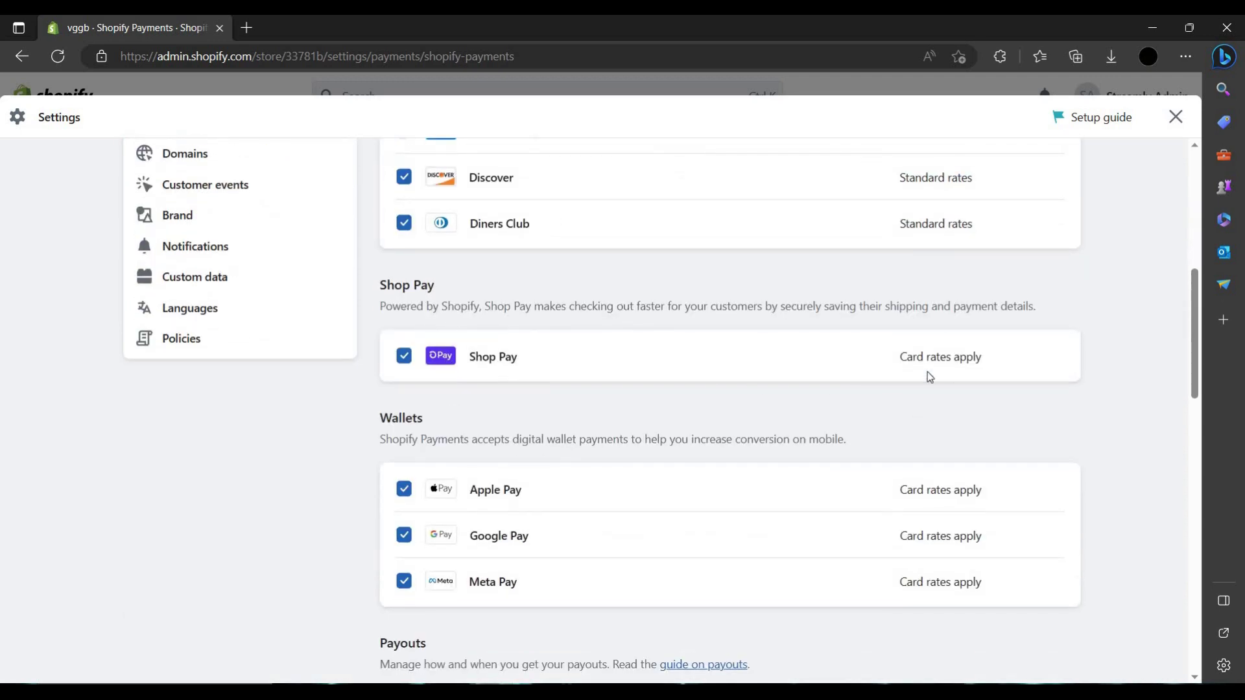
scroll(883, 344, "down", 1)
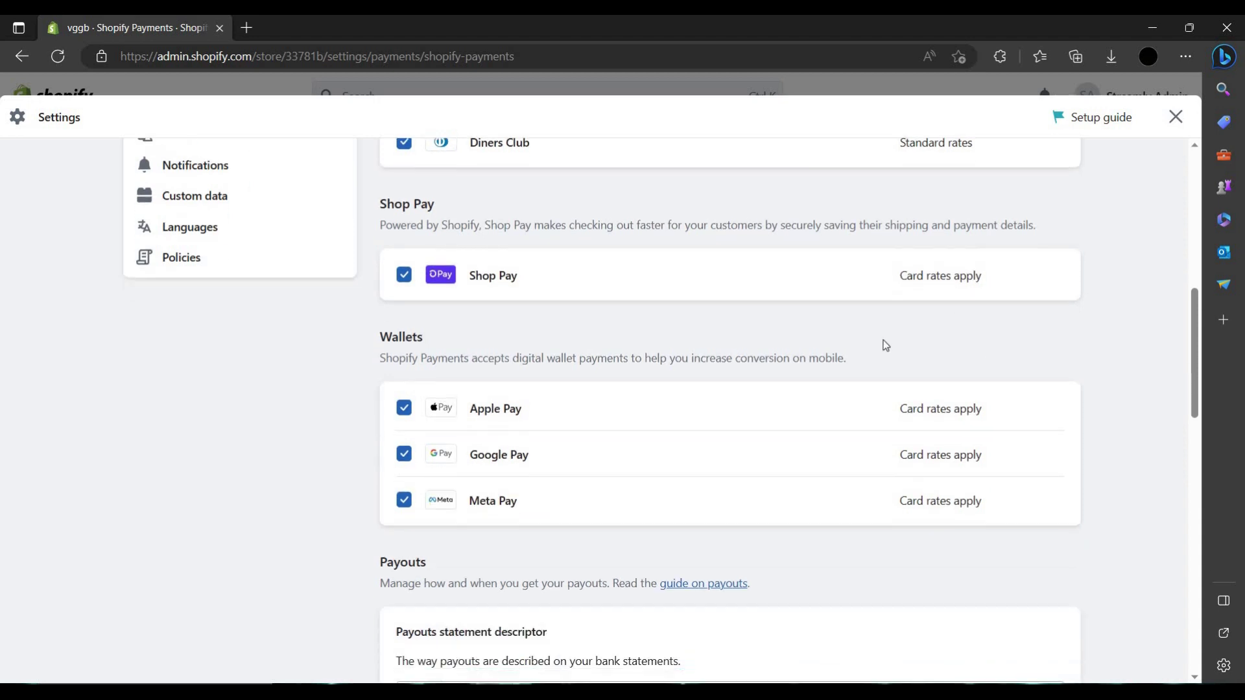
scroll(534, 511, "up", 1)
scroll(534, 512, "down", 1)
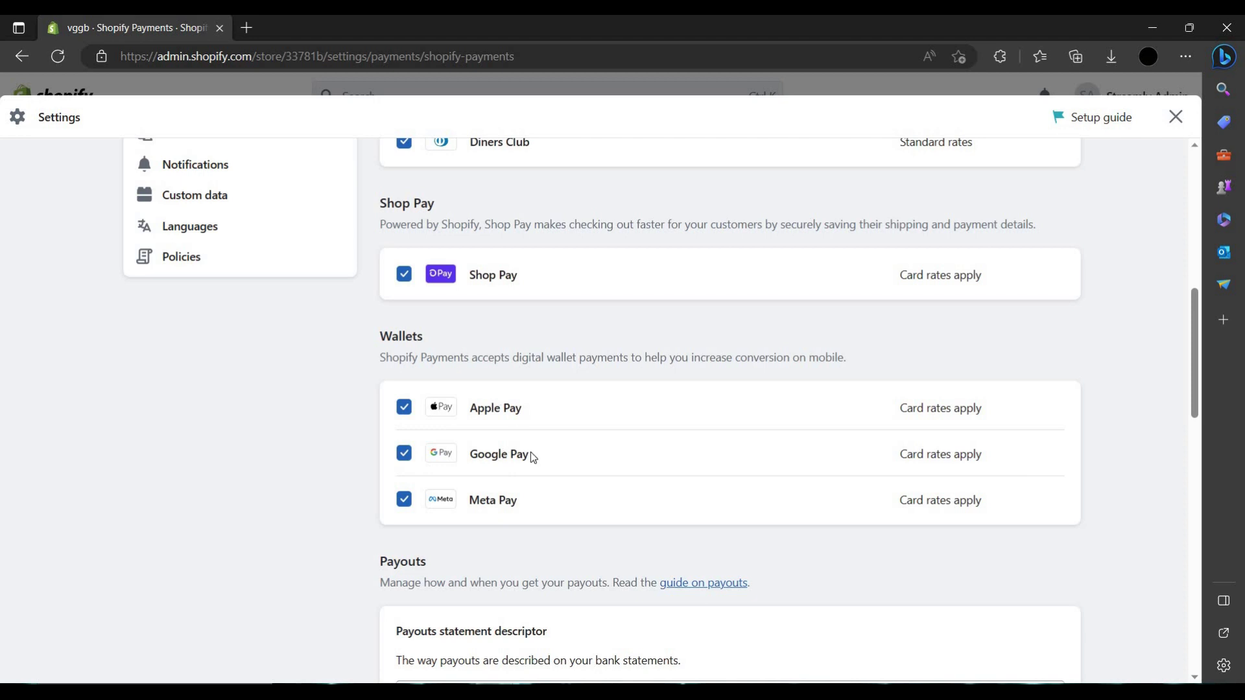
scroll(489, 414, "down", 2)
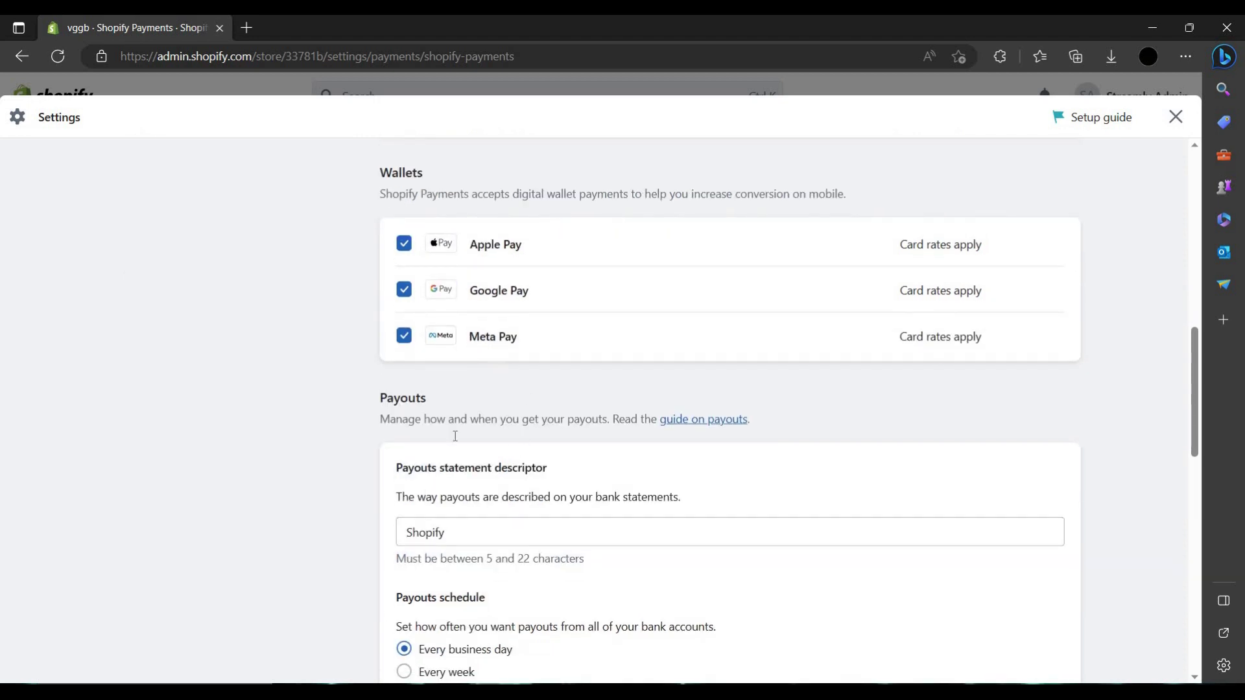
scroll(453, 434, "down", 1)
scroll(458, 407, "down", 1)
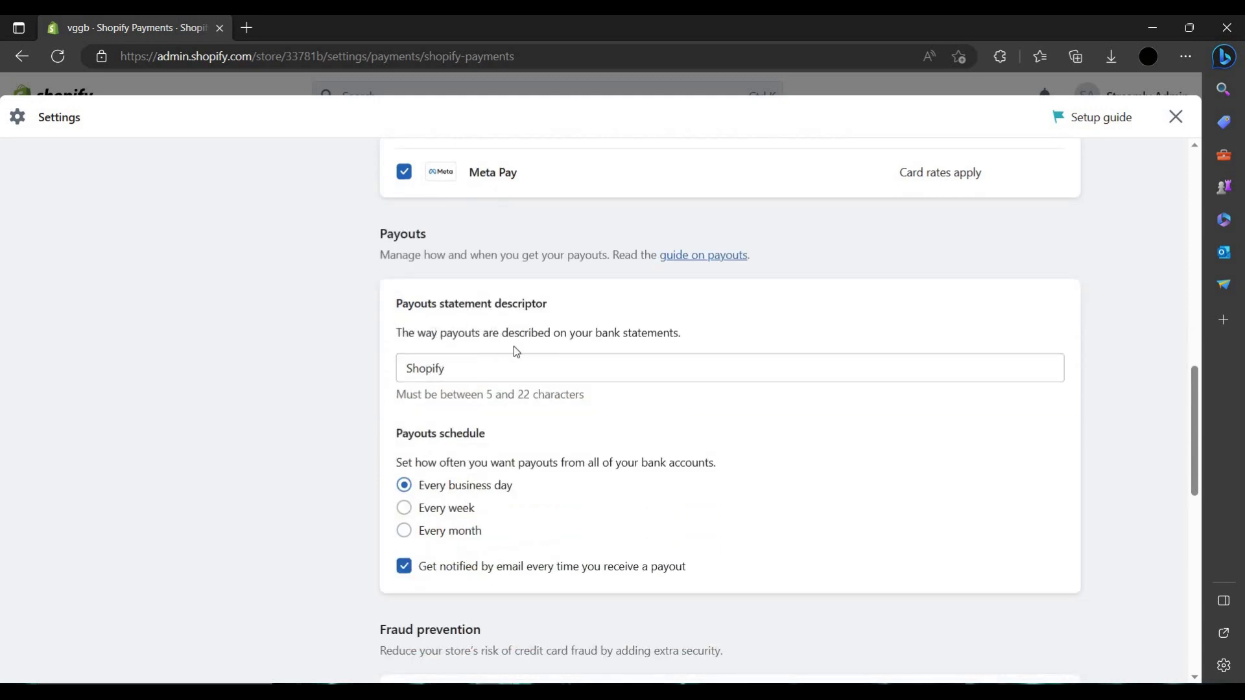
- Replace the payouts statement descriptor with "money"
left_click(430, 368)
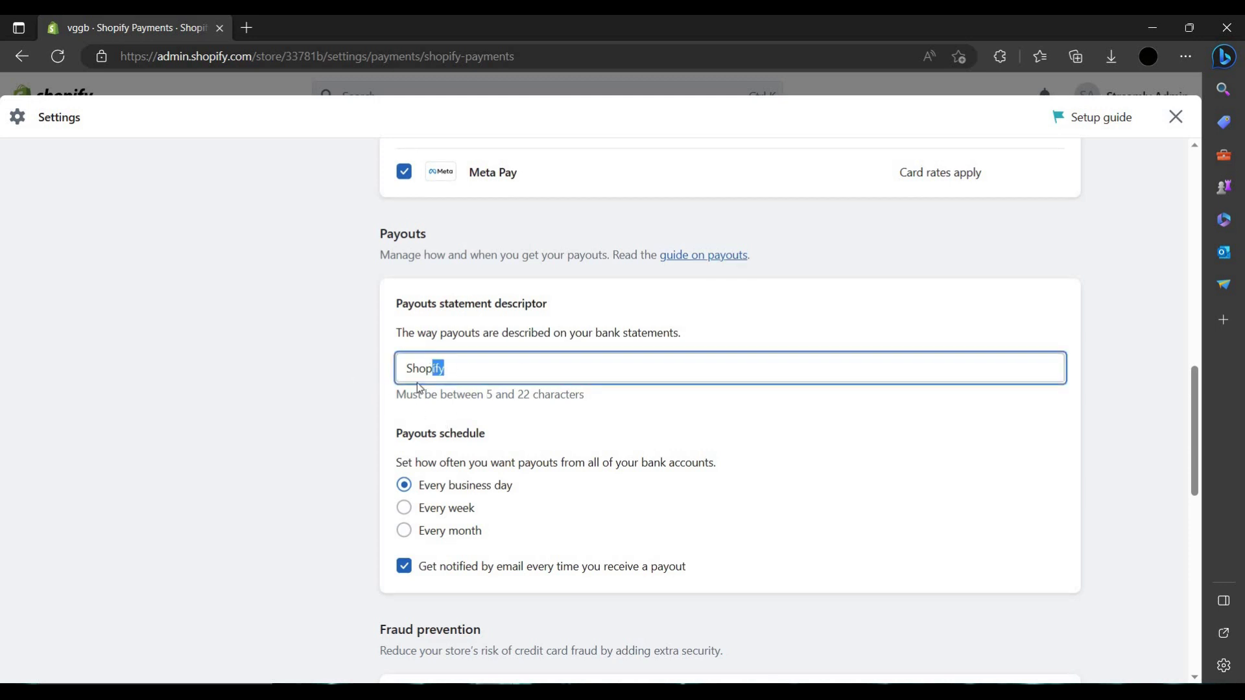
left_click(464, 367)
key("BackSpace")
key("BackSpace")
key("BackSpace")
key("BackSpace")
key("BackSpace")
key("BackSpace")
key("BackSpace")
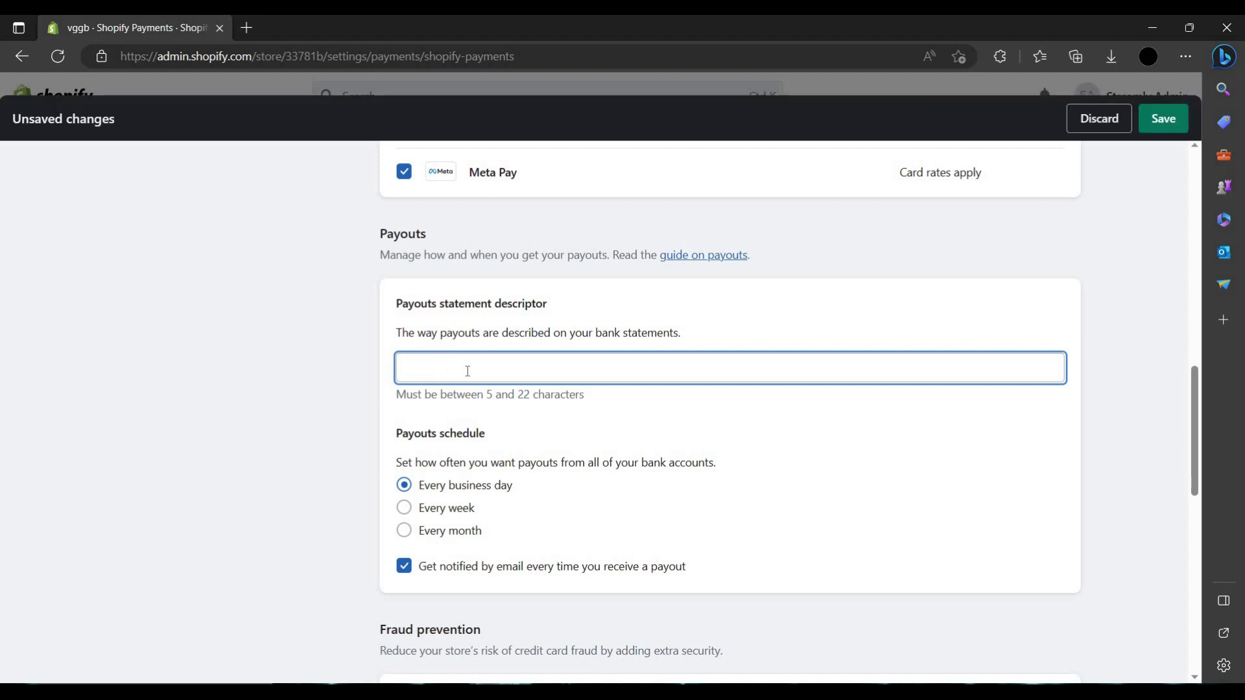
type("money")
left_click(267, 488)
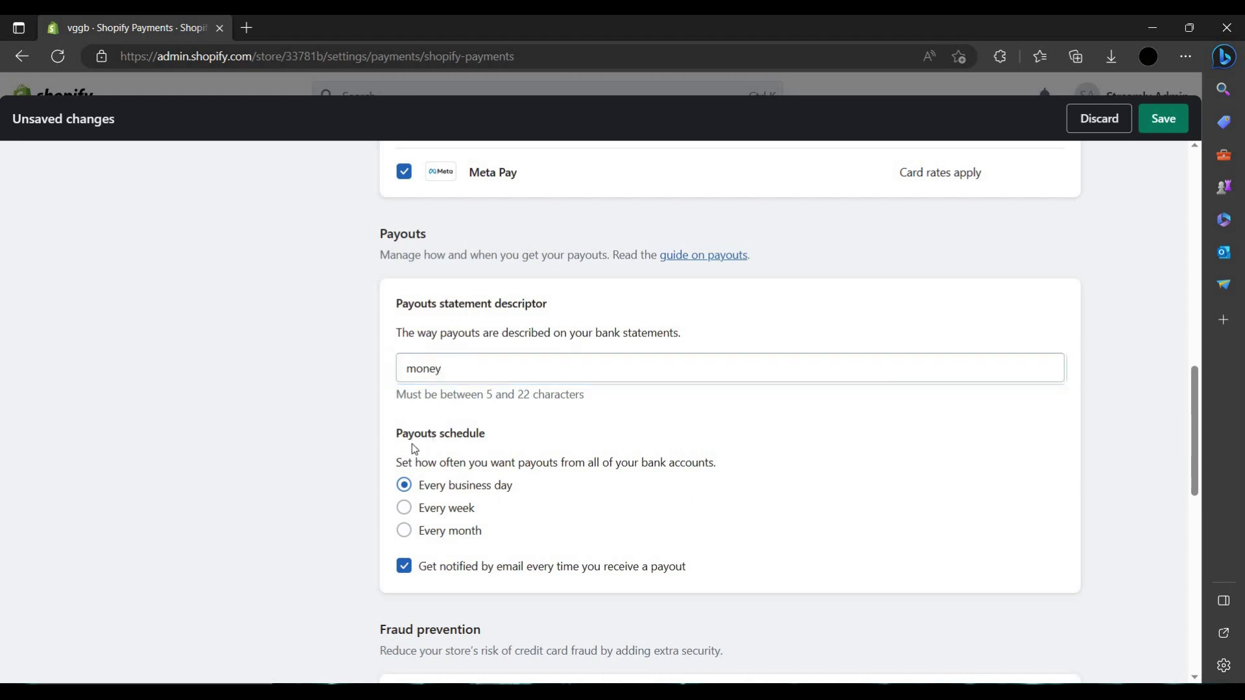
- Set the payouts schedule to every month on day 31
left_click(447, 533)
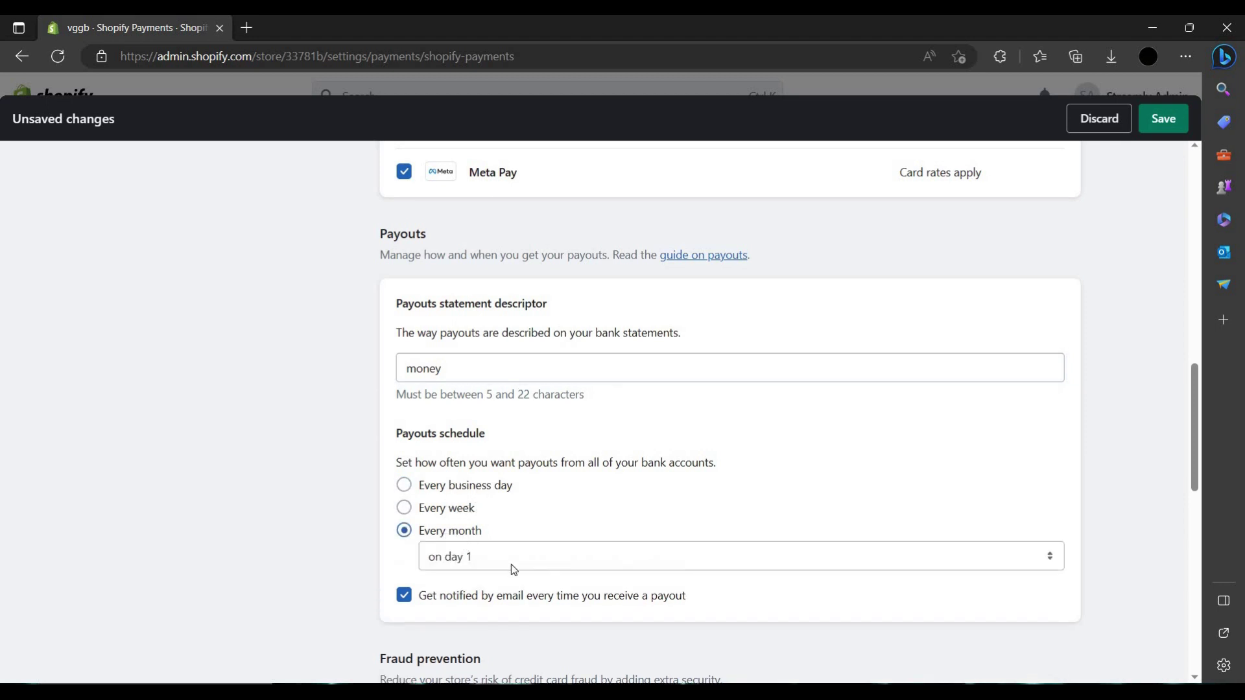
left_click(472, 556)
scroll(518, 431, "down", 4)
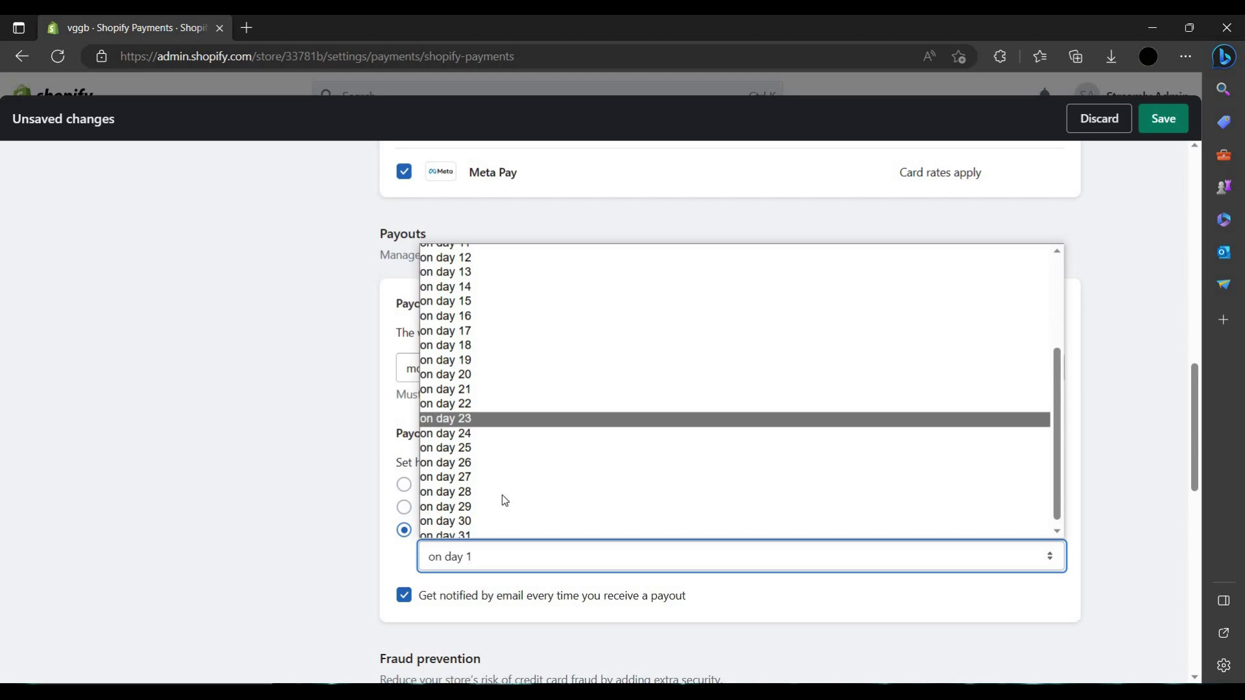
left_click(490, 526)
- Review the payout notification, fraud prevention, customer billing statement and test mode settings of Shopify Payments
scroll(695, 585, "down", 4)
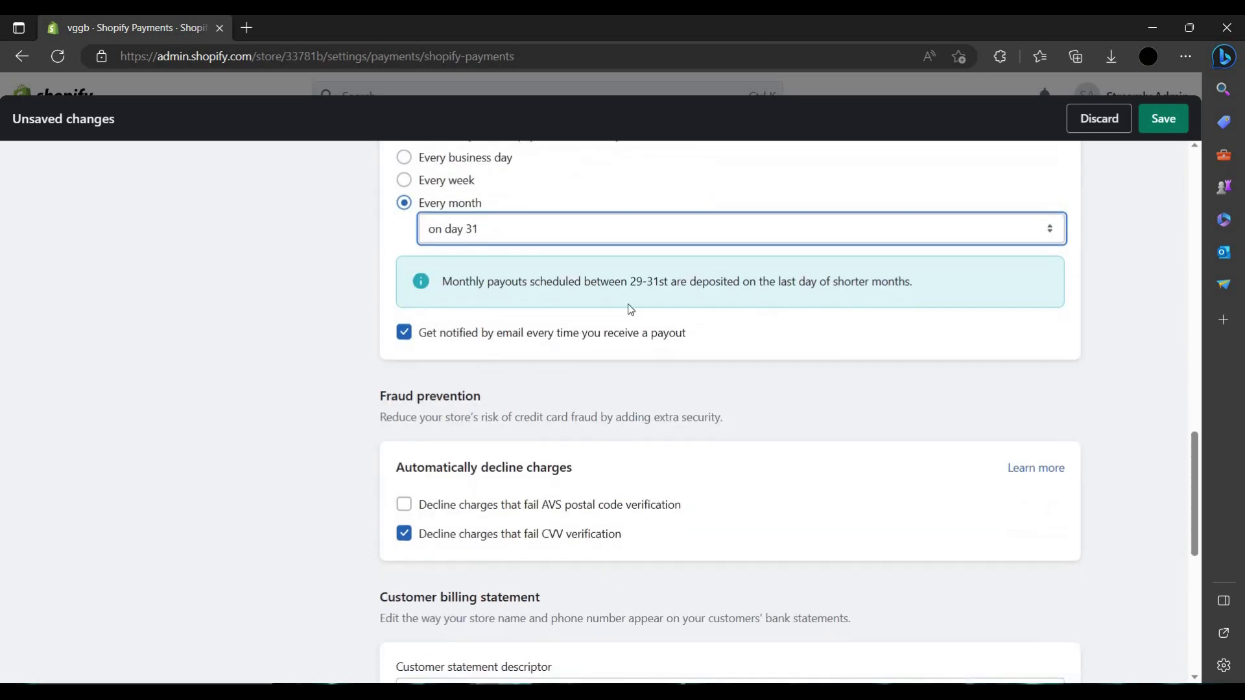
scroll(538, 428, "up", 1)
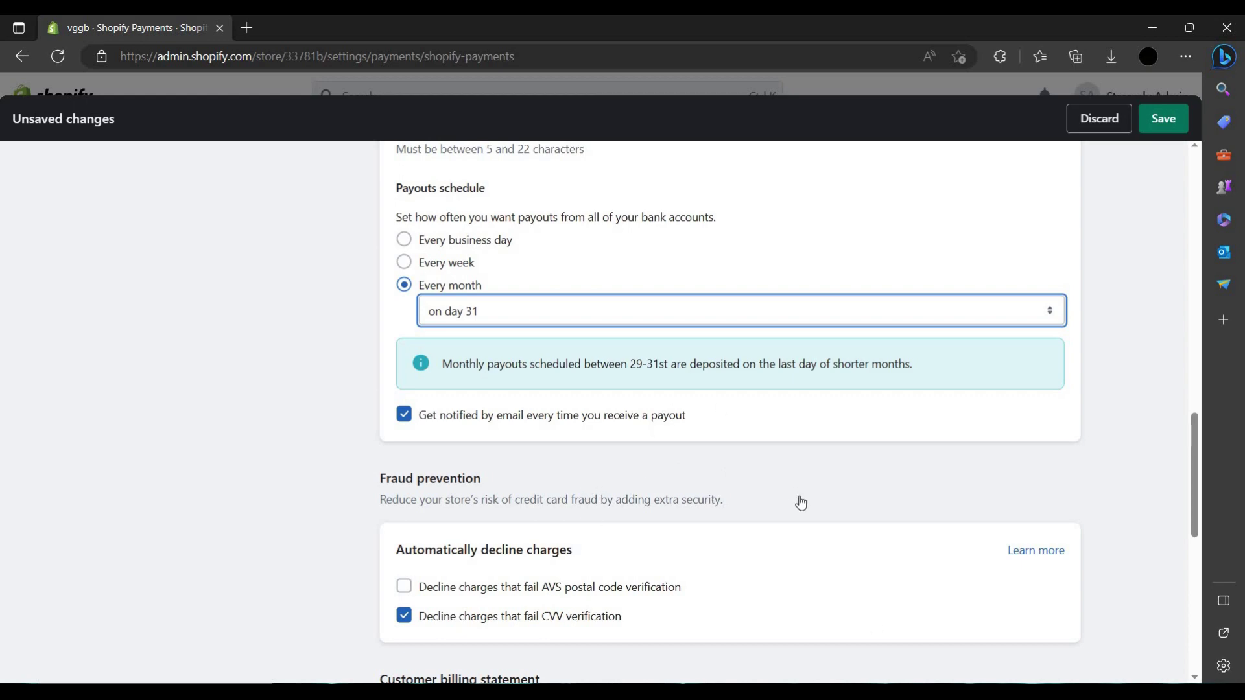
scroll(797, 502, "up", 1)
scroll(563, 486, "down", 3)
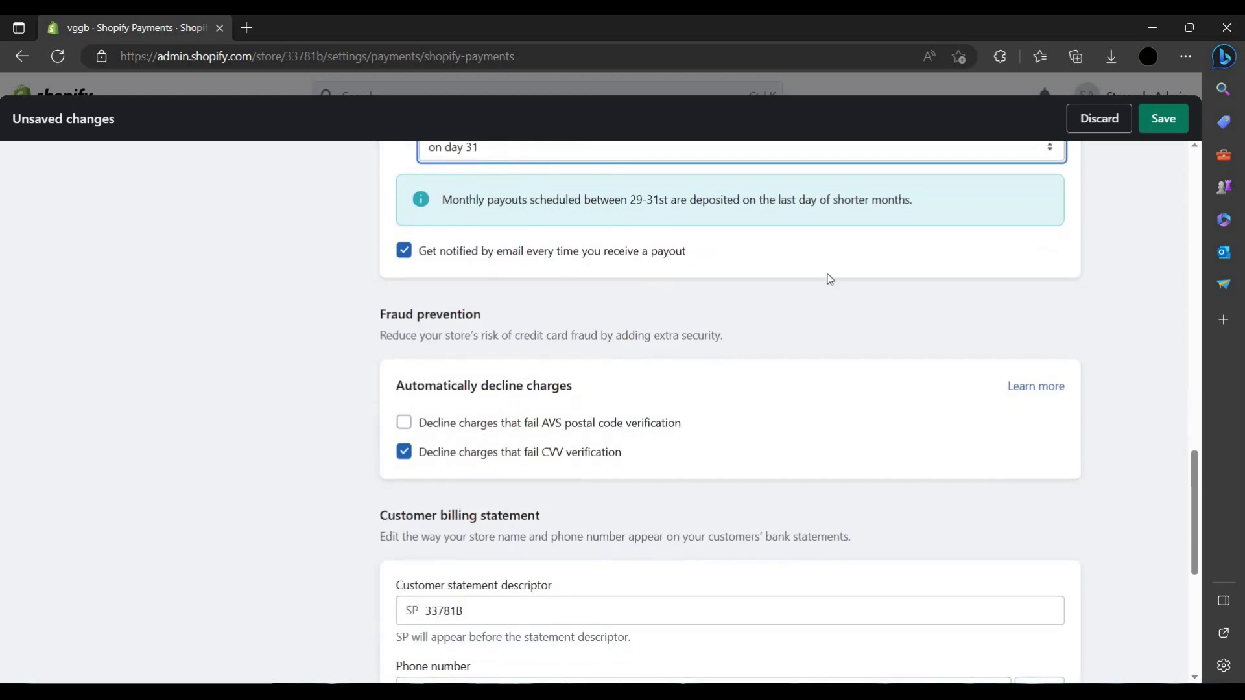
scroll(836, 324, "down", 1)
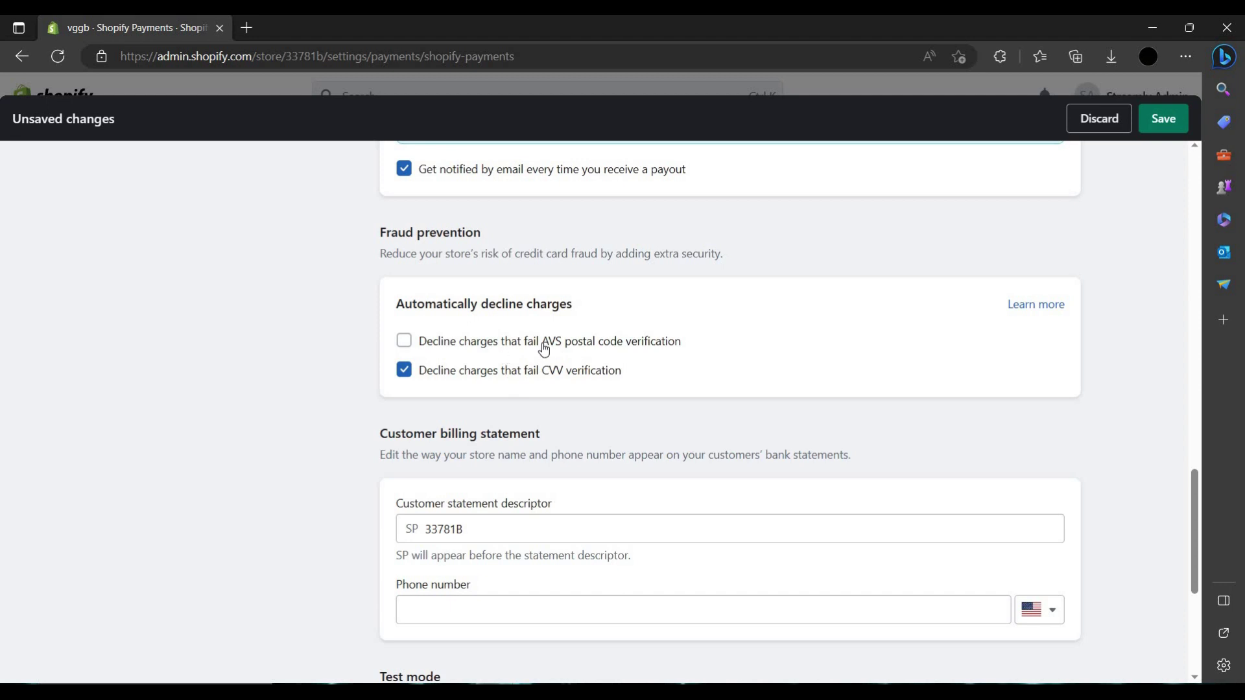
left_click(595, 344)
scroll(564, 445, "down", 3)
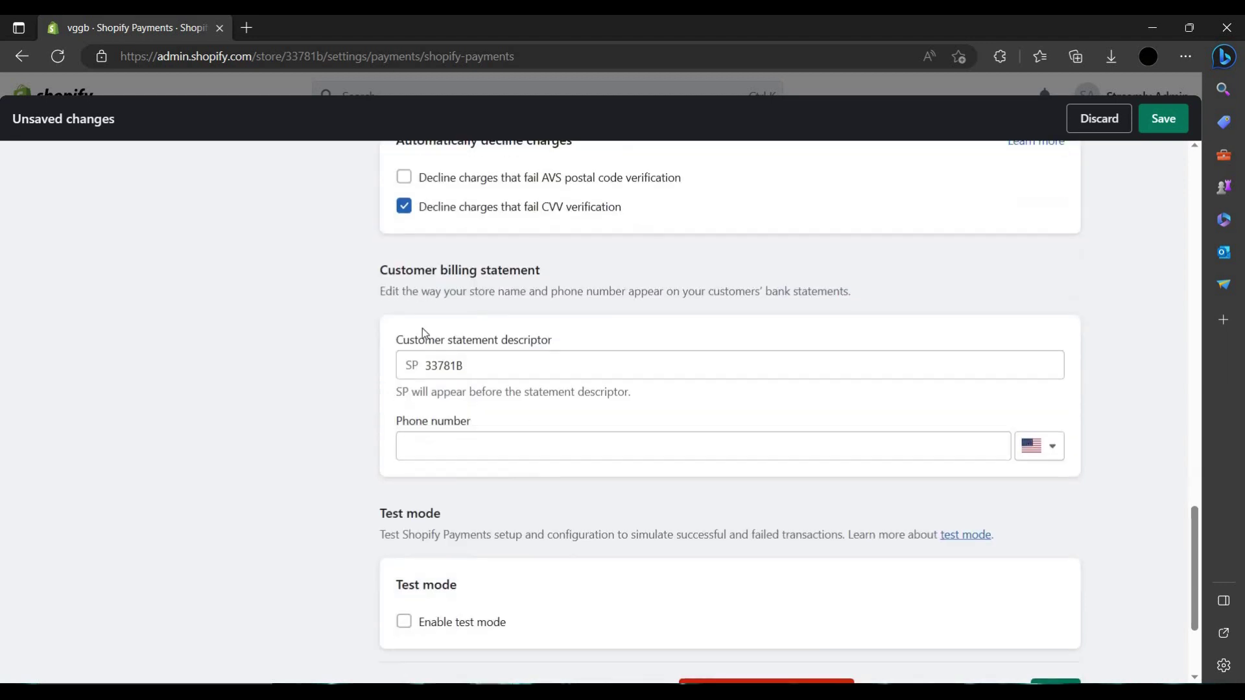
left_click_drag(517, 281, 380, 265)
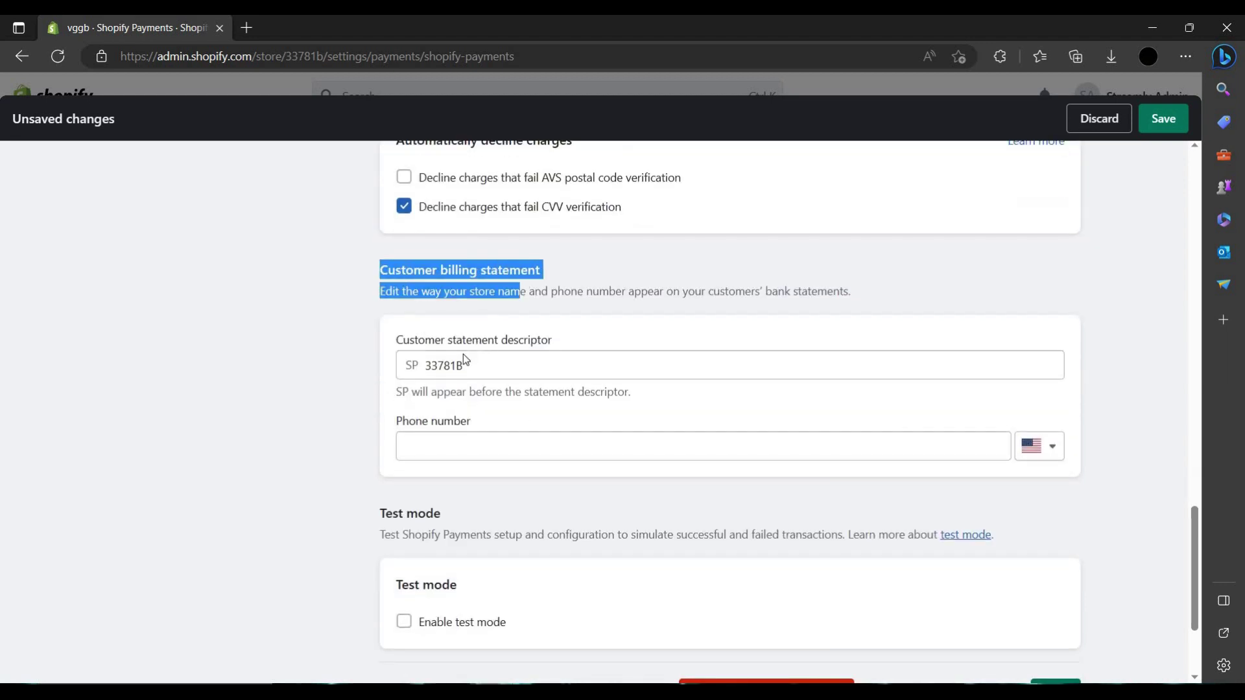
left_click(971, 450)
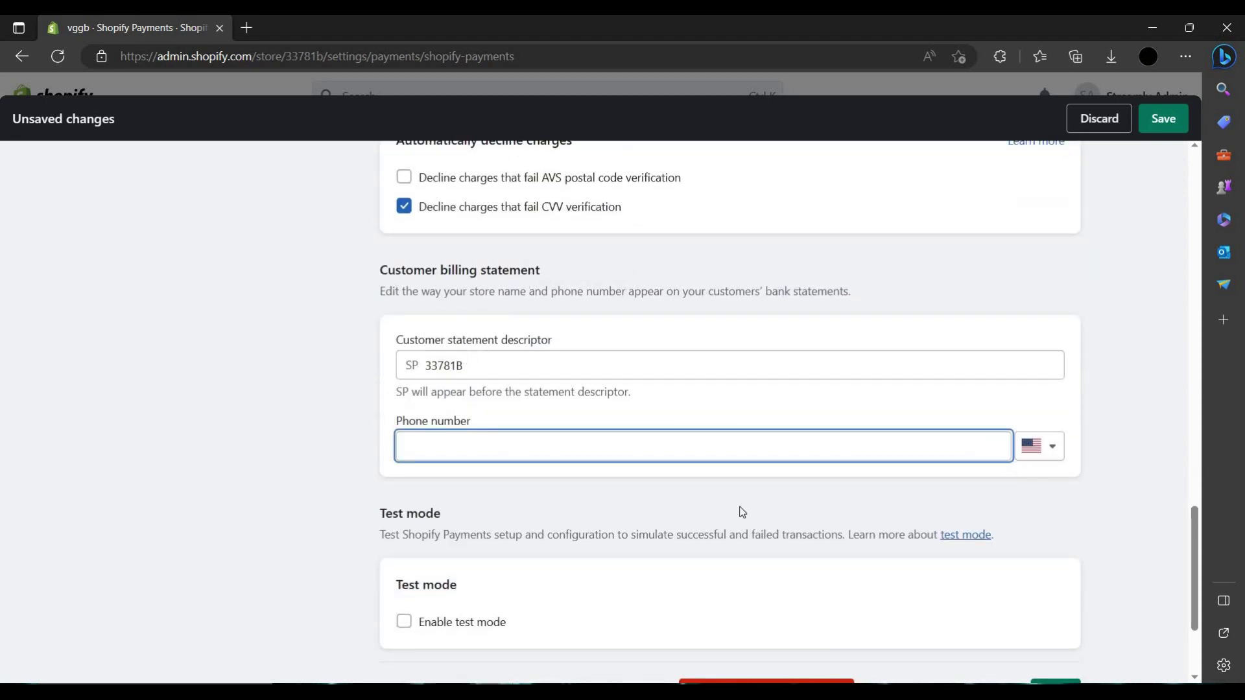
scroll(521, 516, "down", 3)
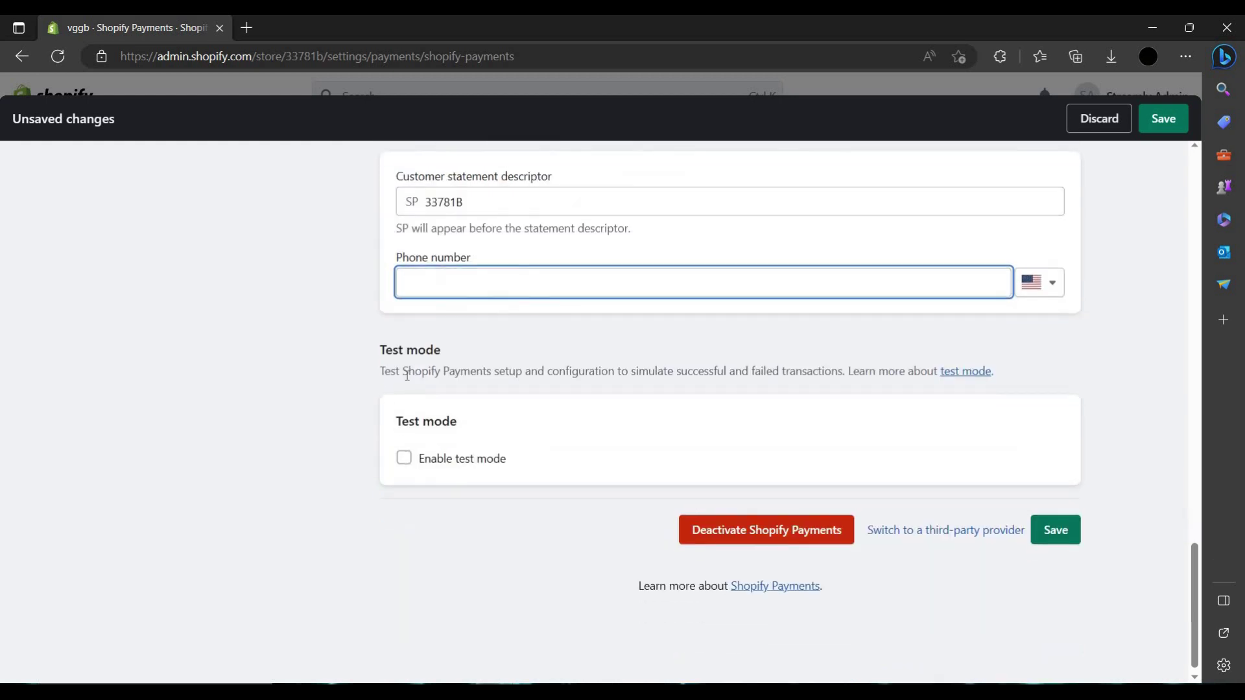
left_click_drag(381, 371, 508, 386)
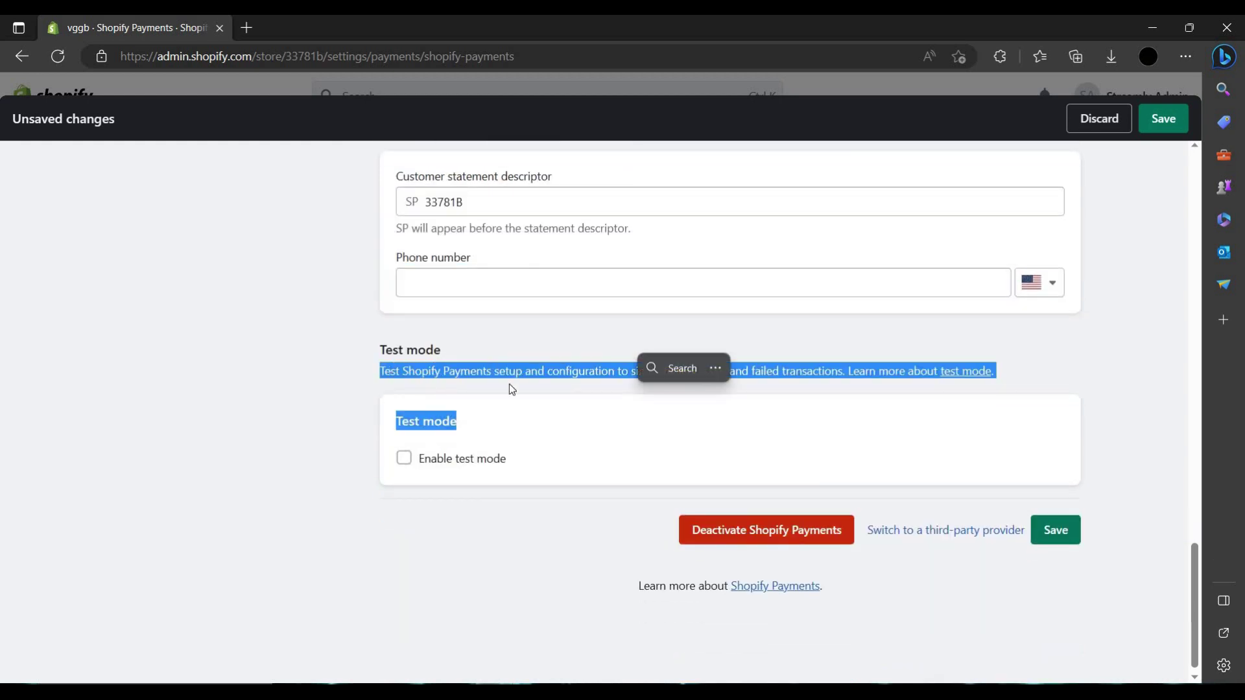
left_click(387, 370)
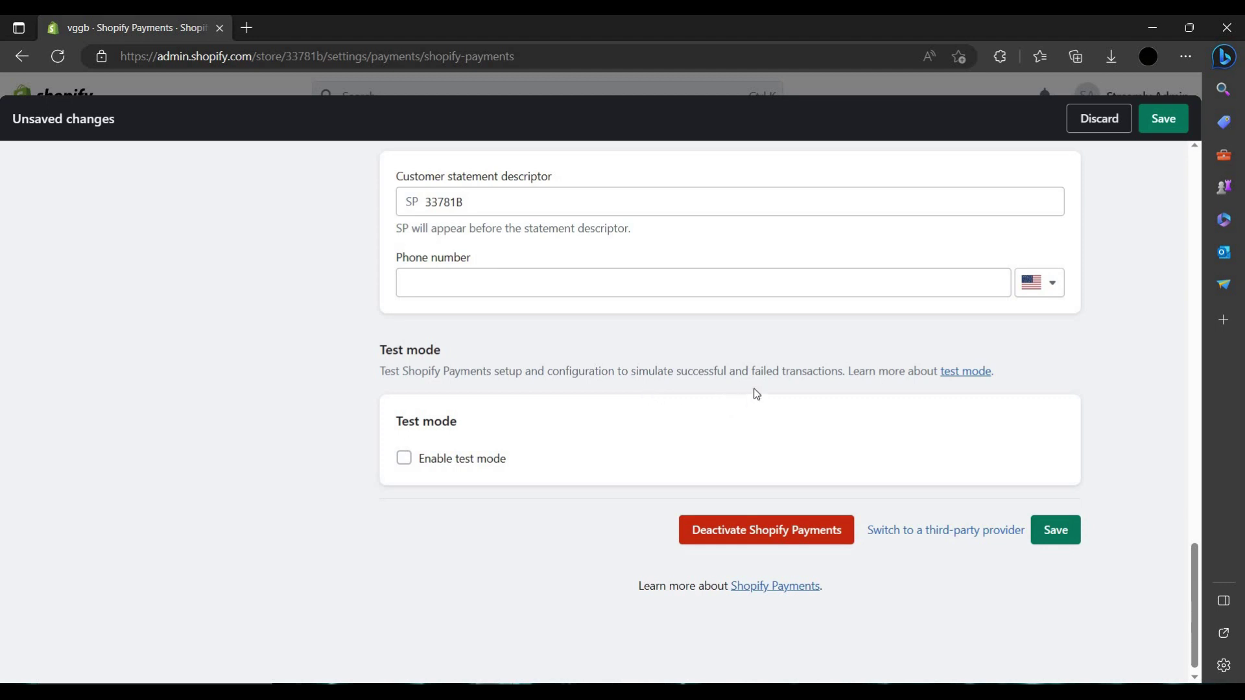
- Open the test mode help article, skim its requirements for testing Shopify Payments, and return to the settings
left_click(968, 371)
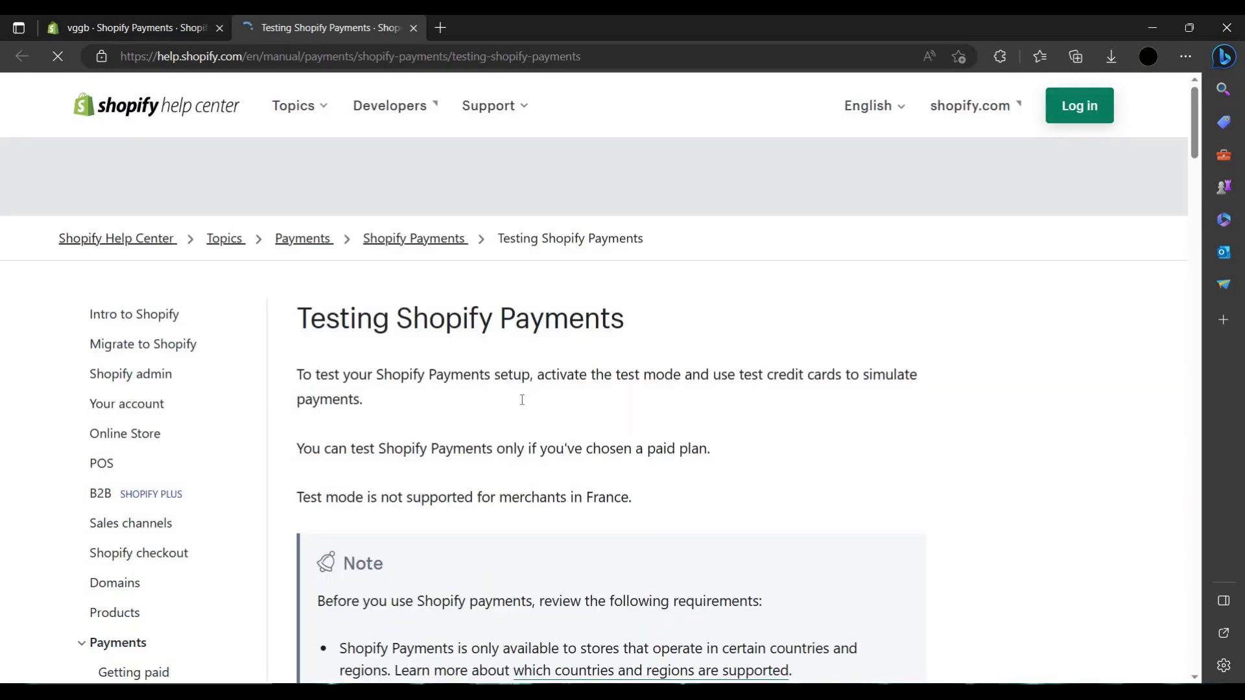
scroll(441, 402, "down", 10)
scroll(398, 475, "up", 10)
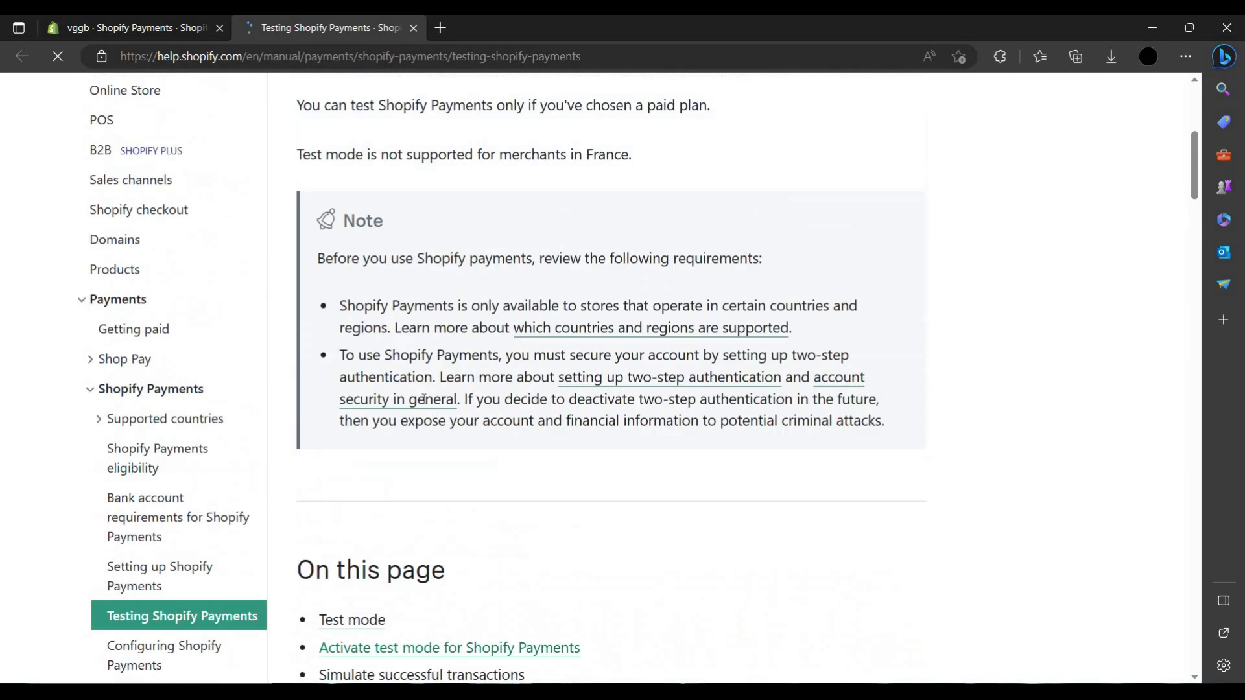
key("ctrl+w")
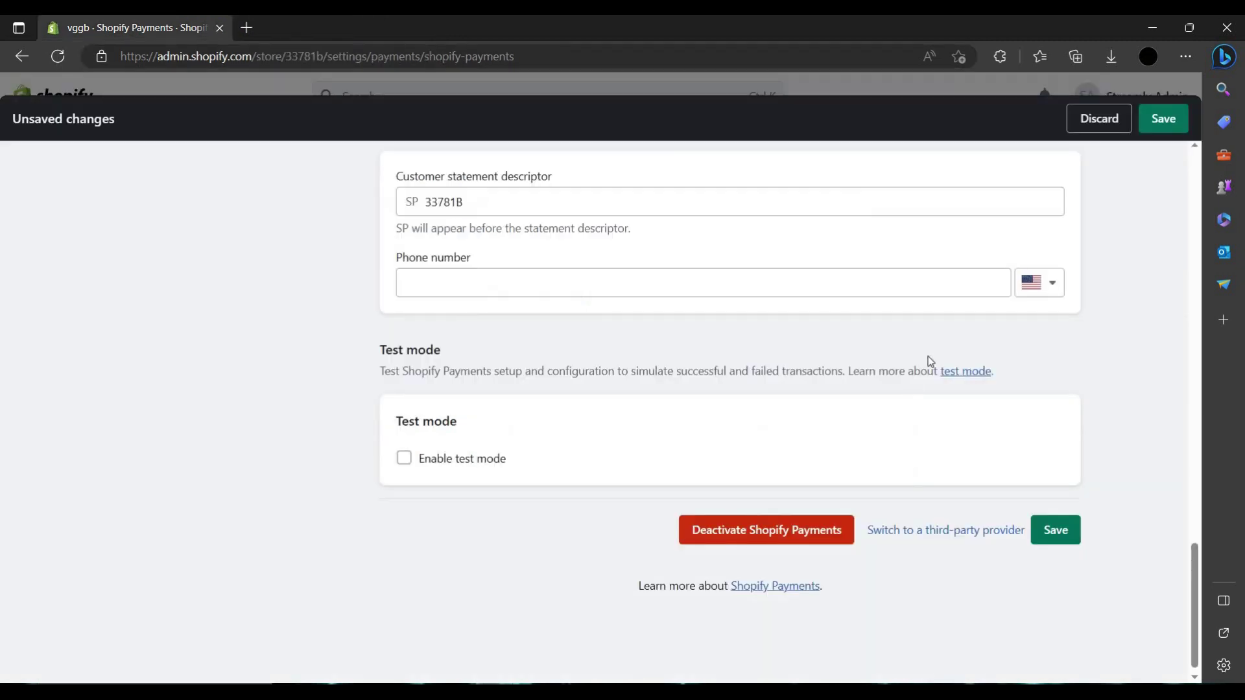
- Discard the unsaved Shopify Payments changes and go back to the main Payments settings
scroll(972, 292, "up", 15)
left_click(1097, 121)
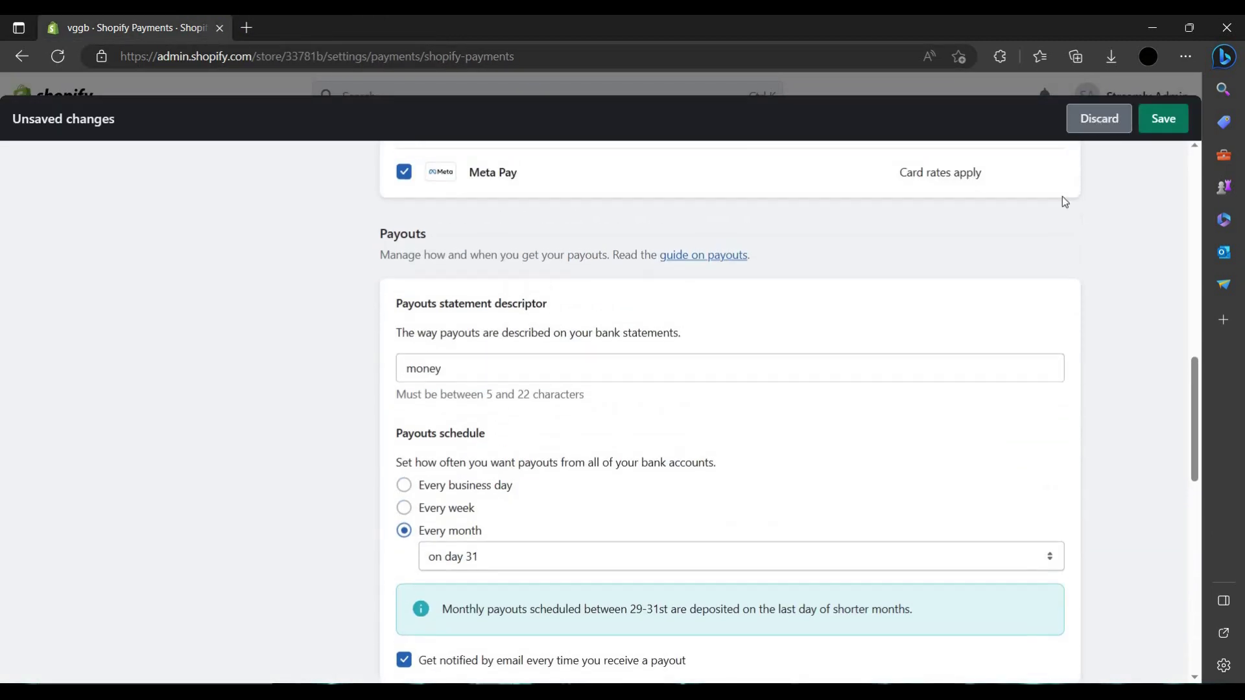
left_click(809, 433)
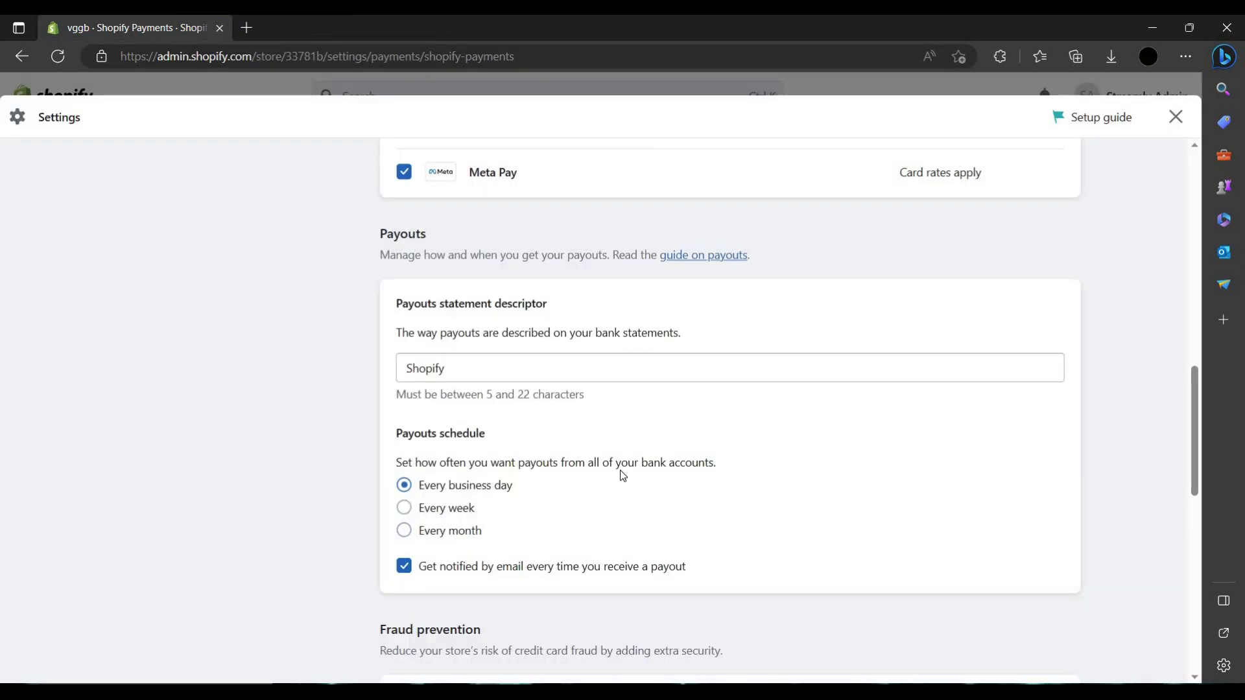
scroll(672, 422, "up", 5)
scroll(673, 409, "up", 10)
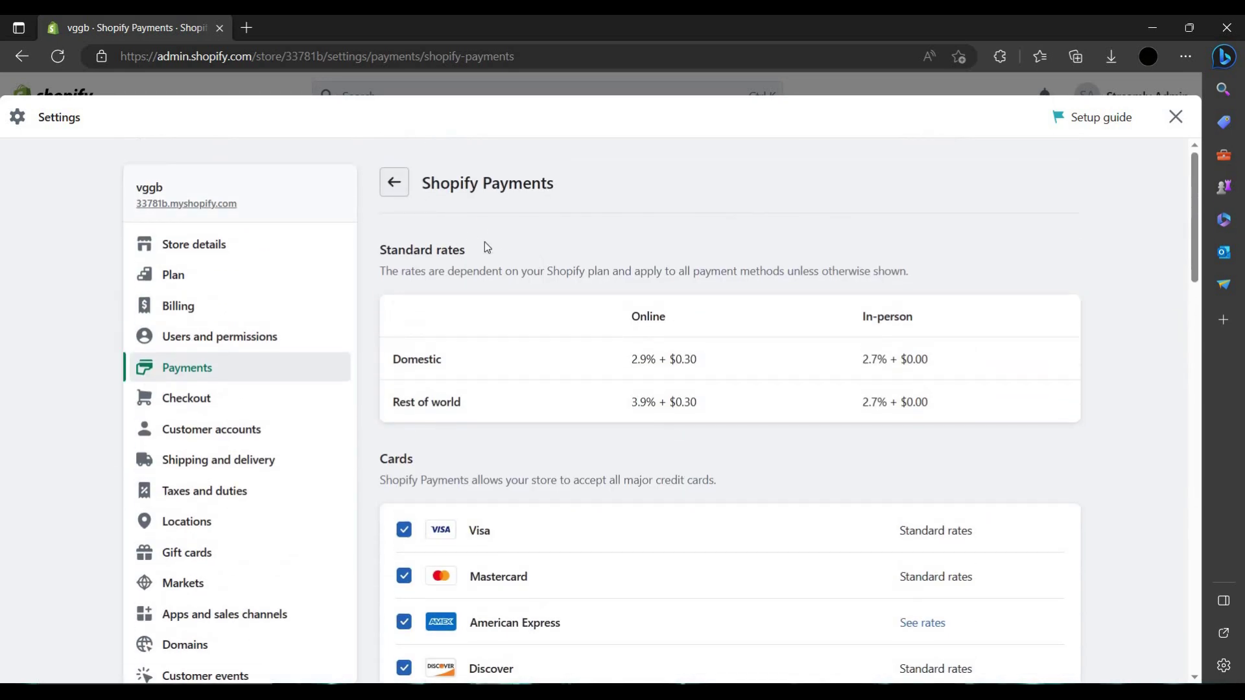
left_click(391, 193)
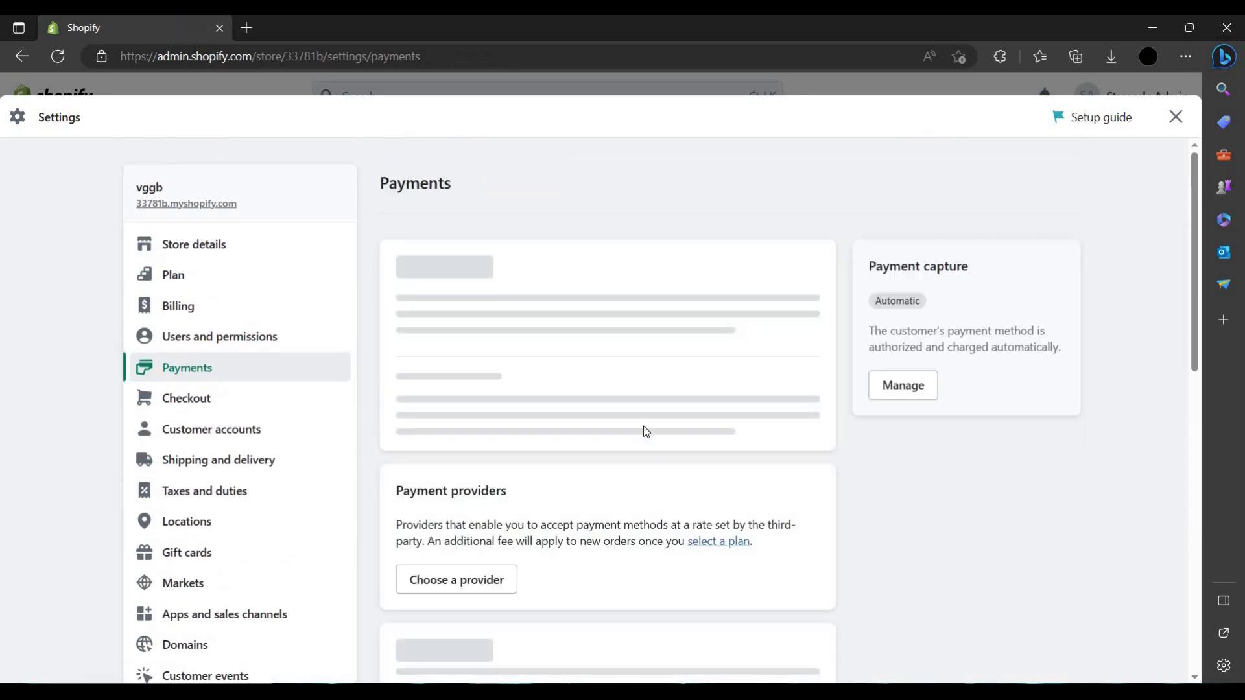
- Start activating PayPal Express Checkout and examine PayPal's form for connecting an account to Shopify
scroll(645, 430, "down", 10)
scroll(464, 378, "up", 1)
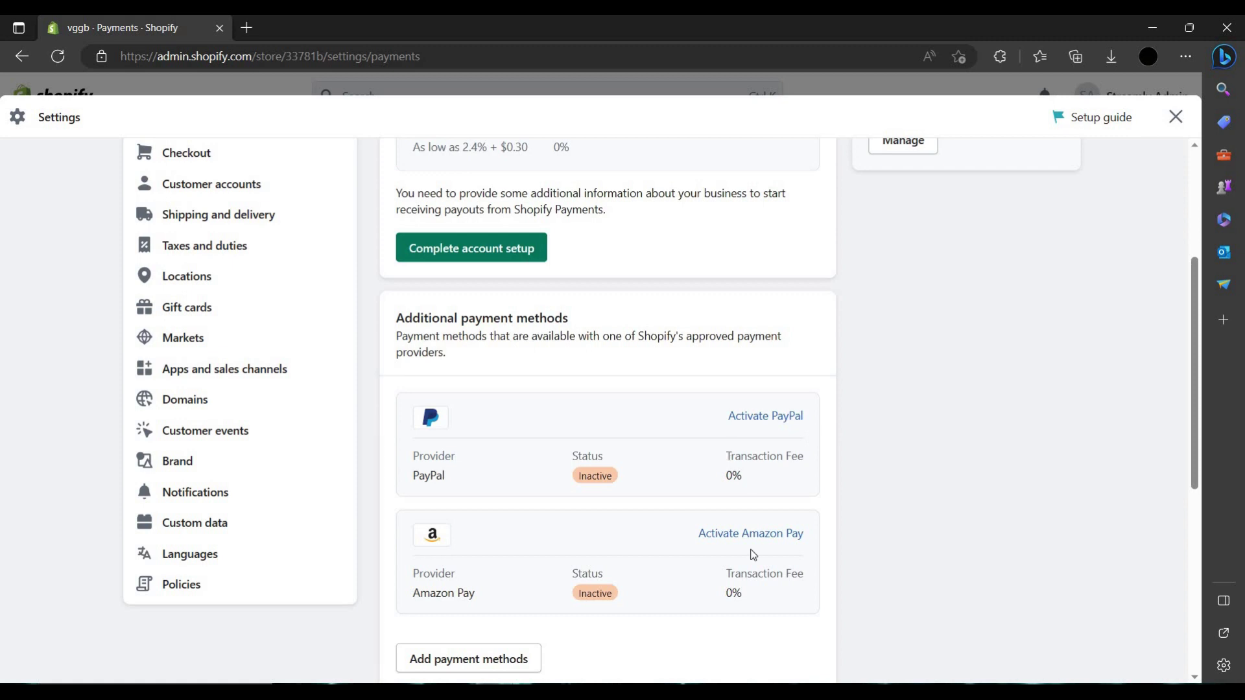
left_click(761, 416)
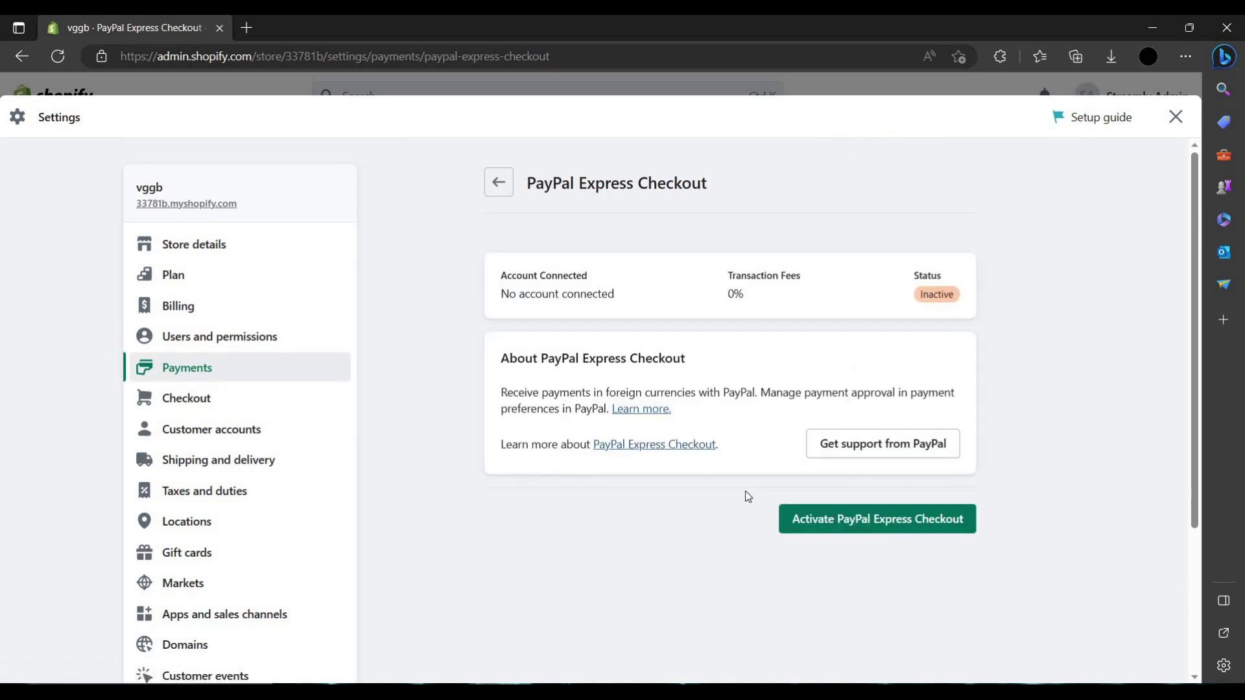
left_click(886, 522)
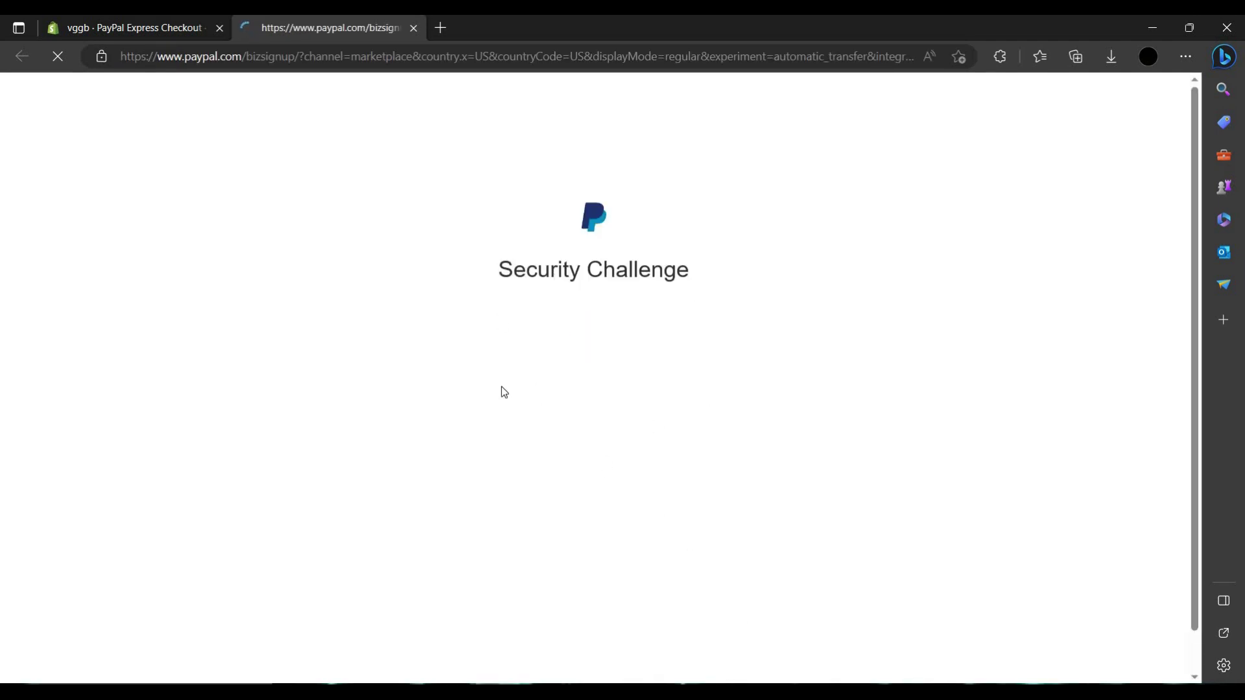
left_click(489, 324)
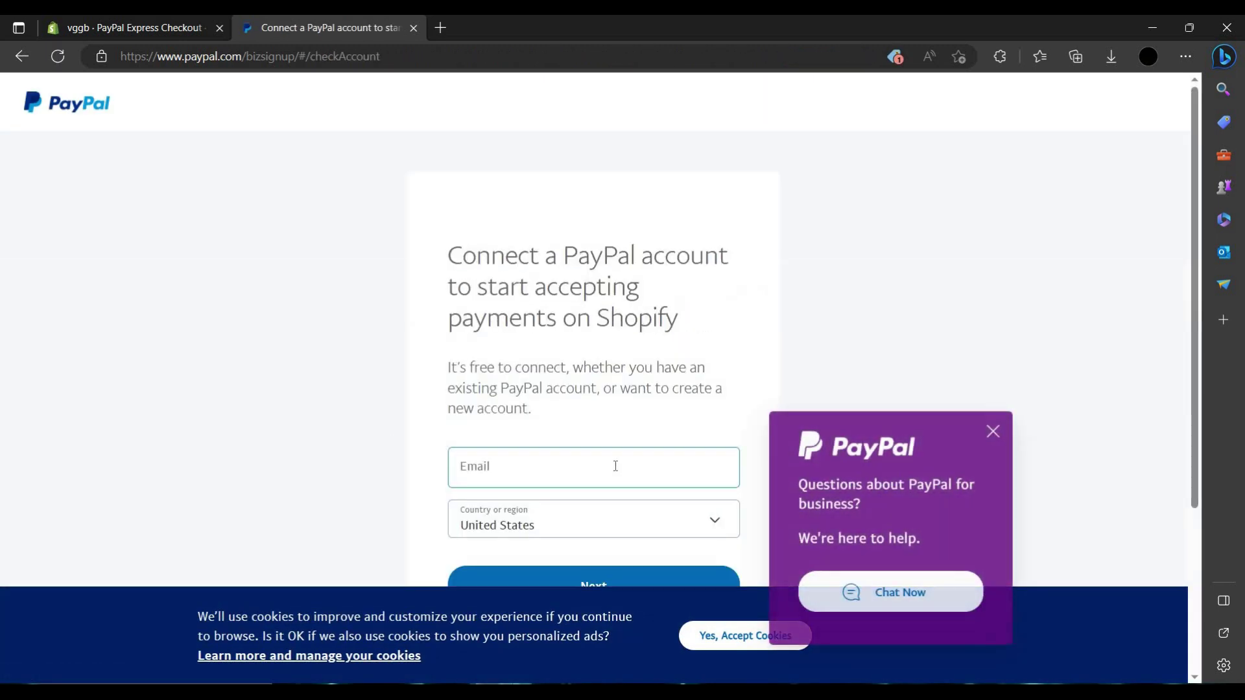
left_click(583, 373)
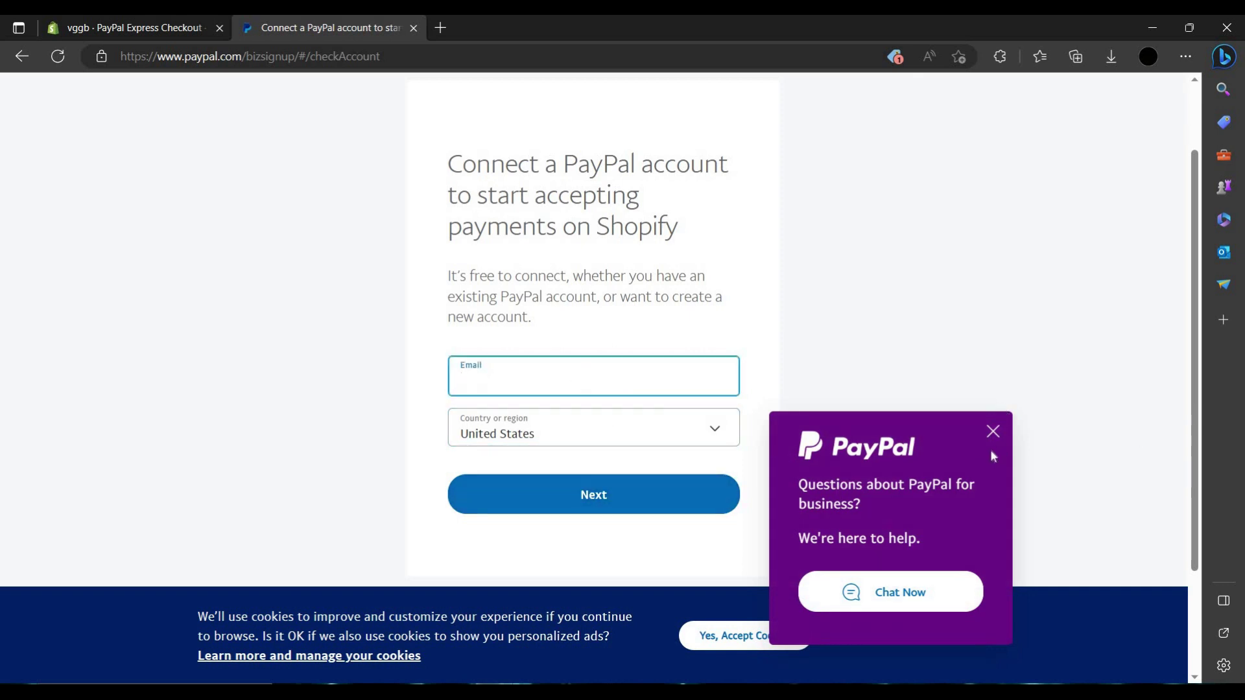
left_click(993, 431)
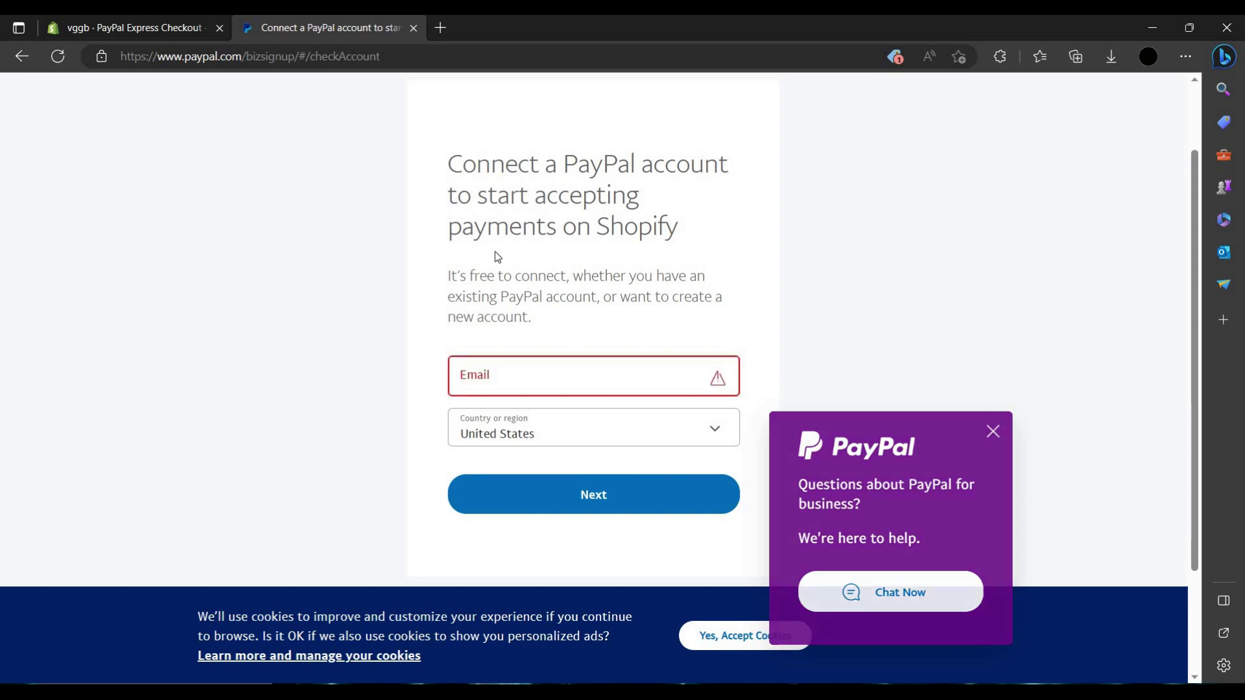
- Close the PayPal sign-up page and check the PayPal transaction fees before returning to the Payments settings
left_click(413, 27)
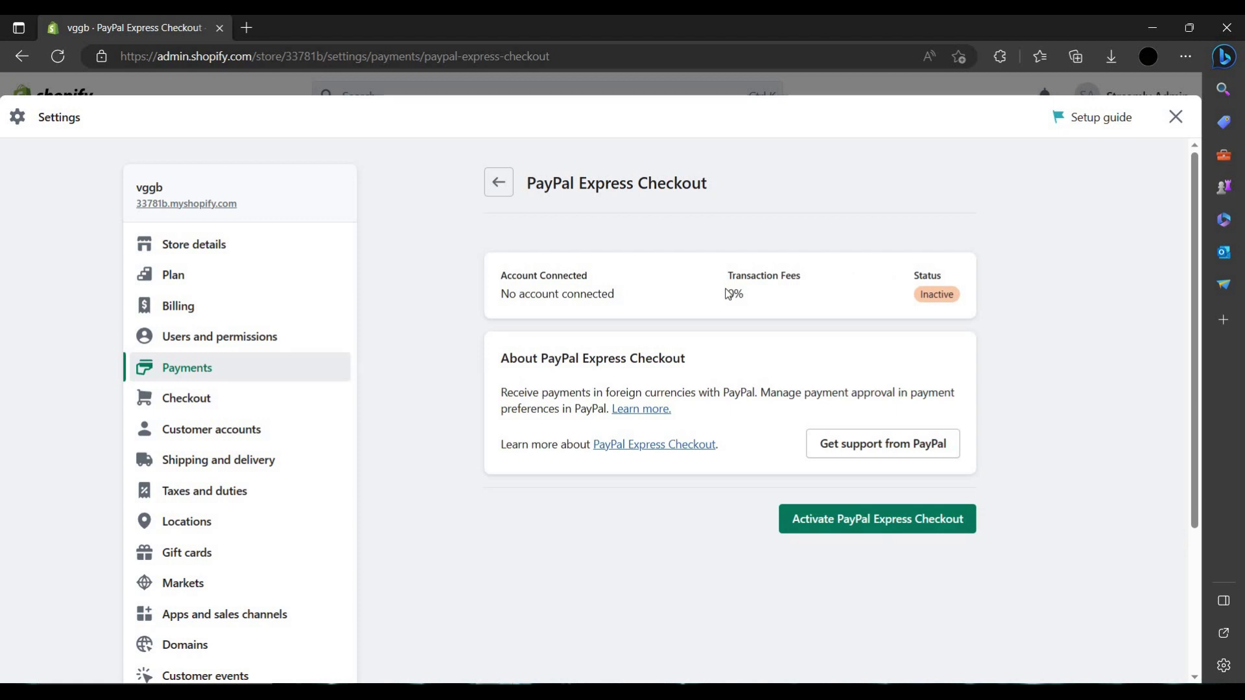
left_click_drag(751, 295, 725, 297)
left_click(765, 279)
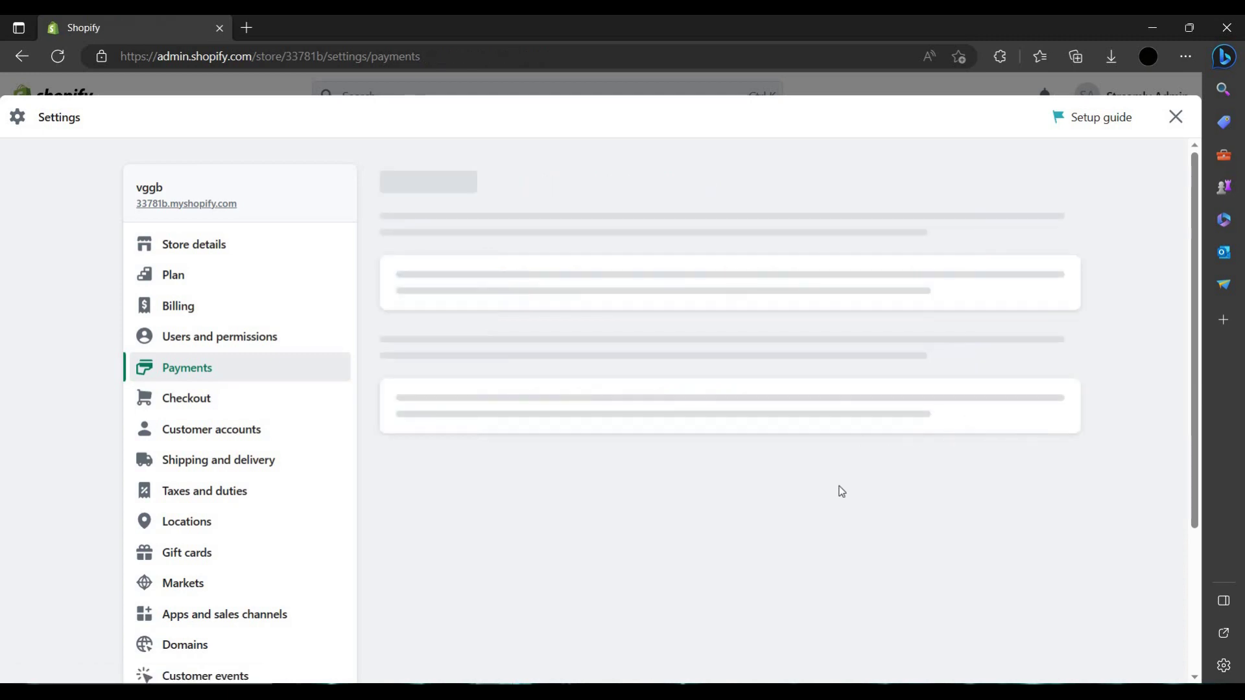
- Open the Amazon Pay activation to view its merchant registration page, and return to the Payments settings
scroll(512, 408, "down", 5)
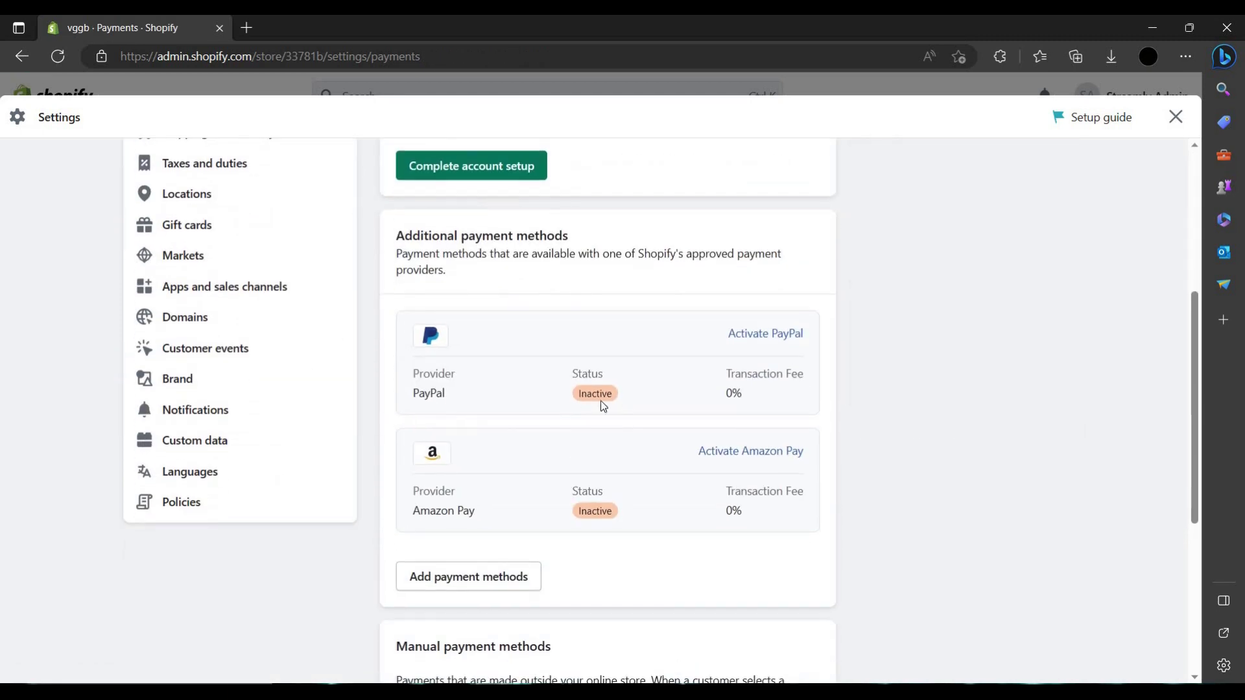
scroll(441, 398, "down", 1)
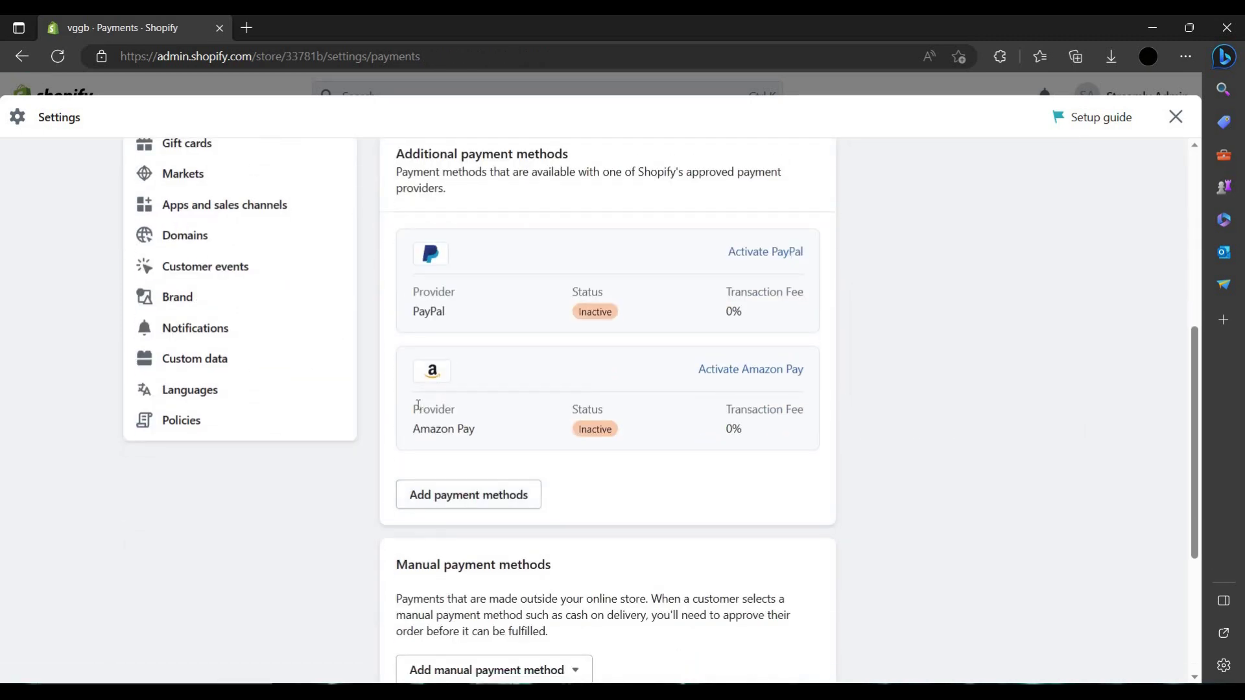
double_click(457, 409)
left_click(532, 442)
left_click(748, 379)
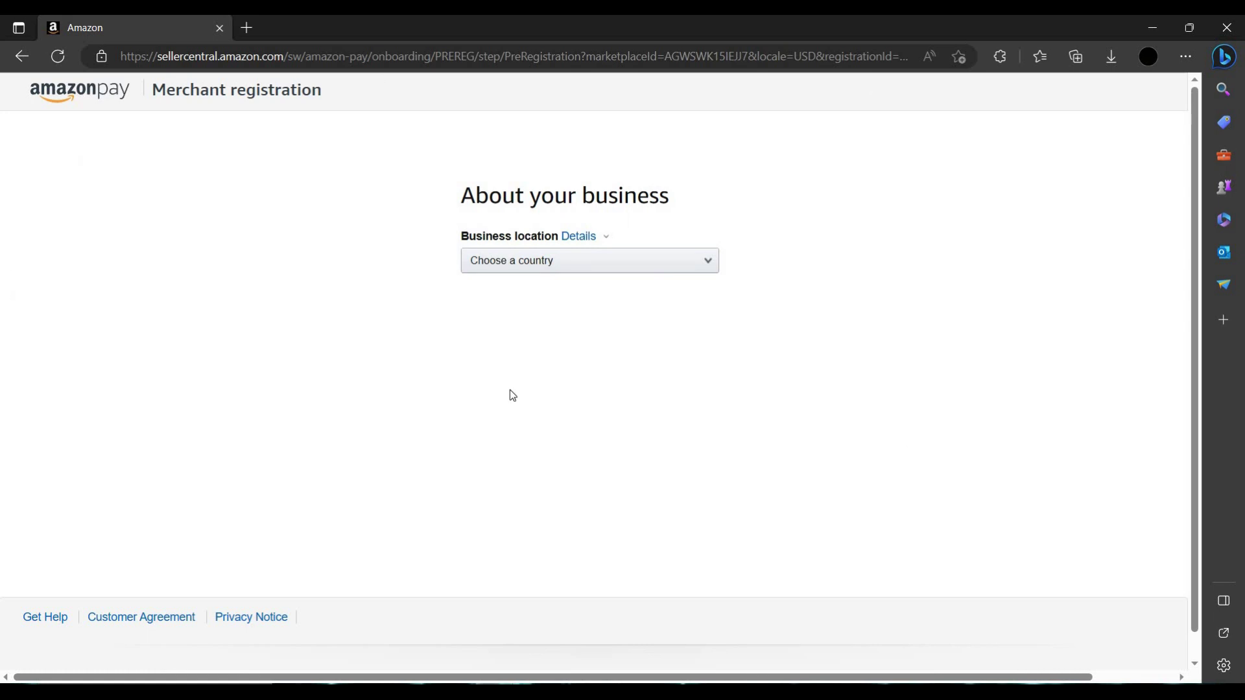
key("alt+Left")
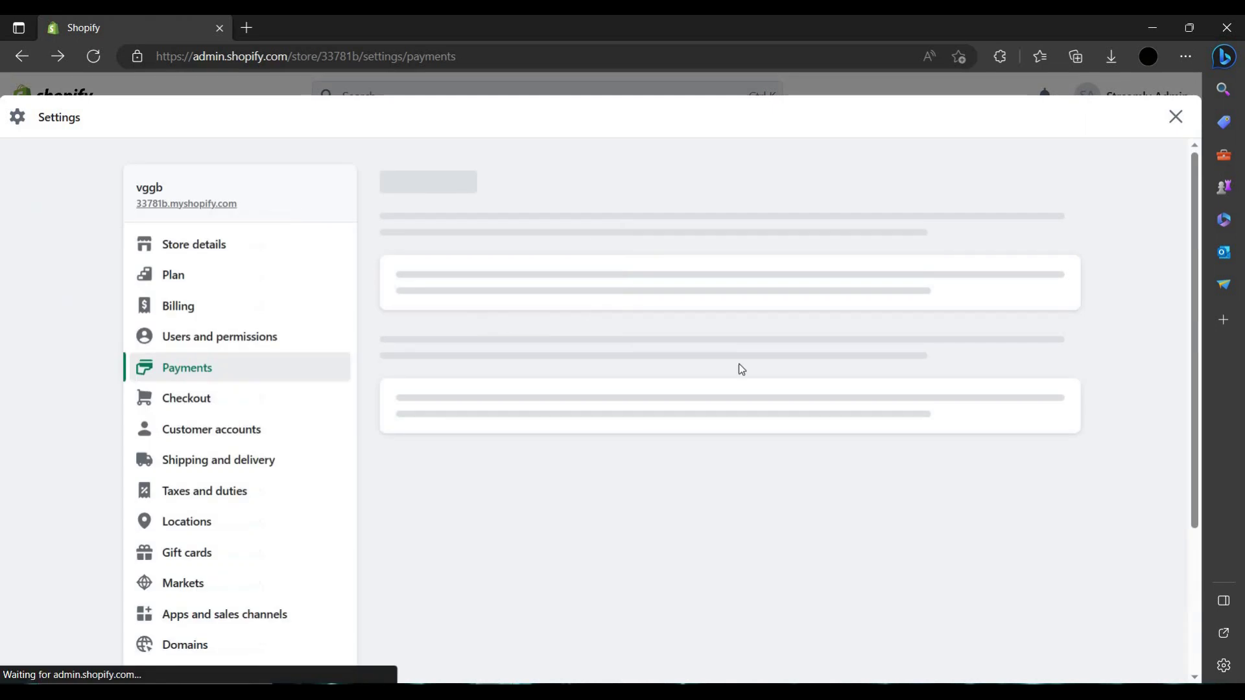
- Open the Cash on Delivery (COD) setup among the manual payment methods and close it without activating it
scroll(649, 486, "down", 15)
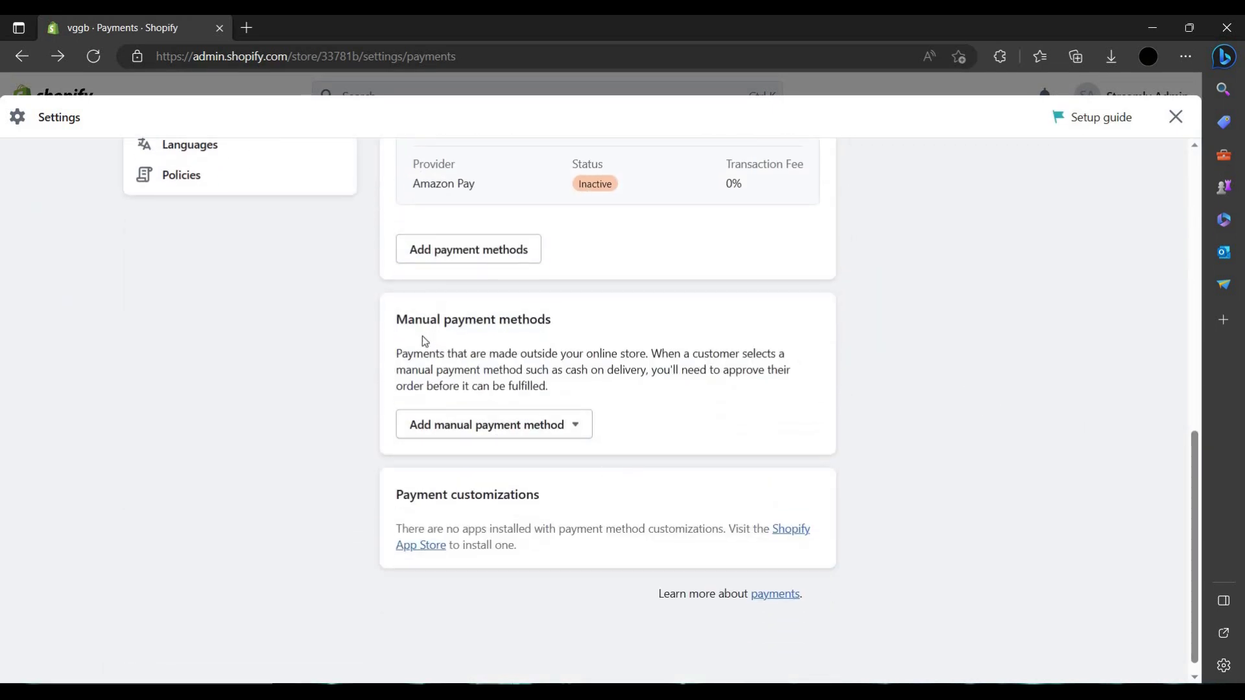
left_click(563, 433)
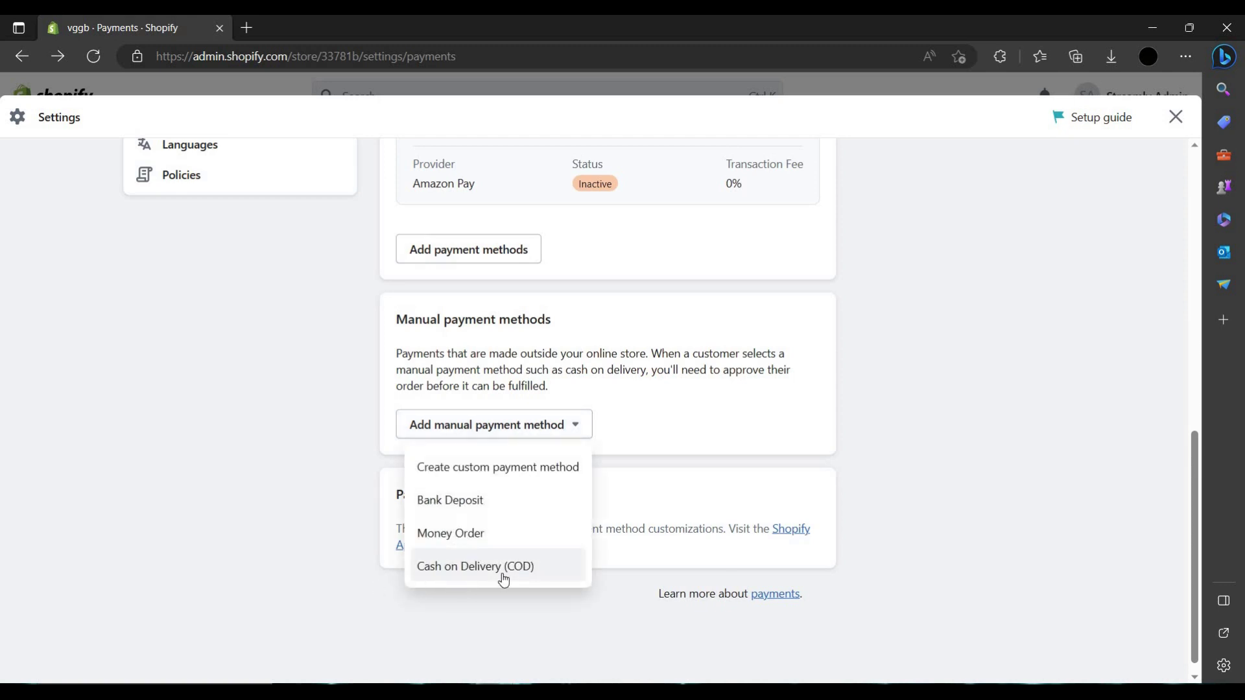
left_click(586, 567)
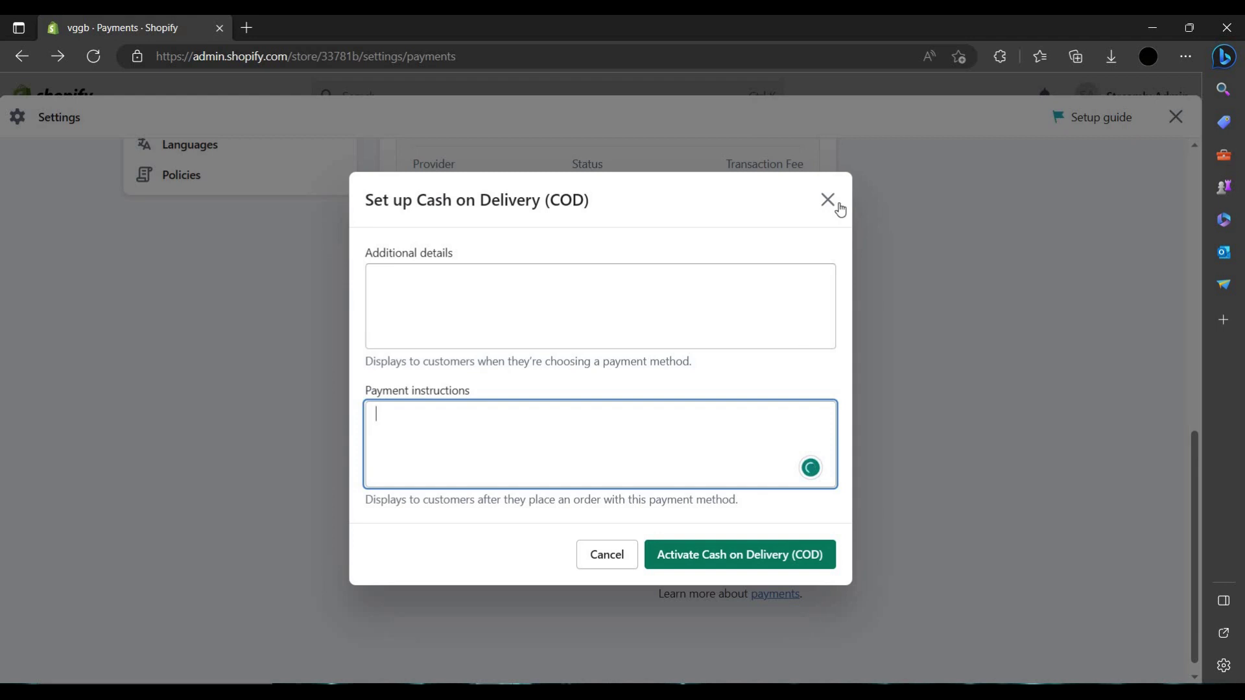
key("Escape")
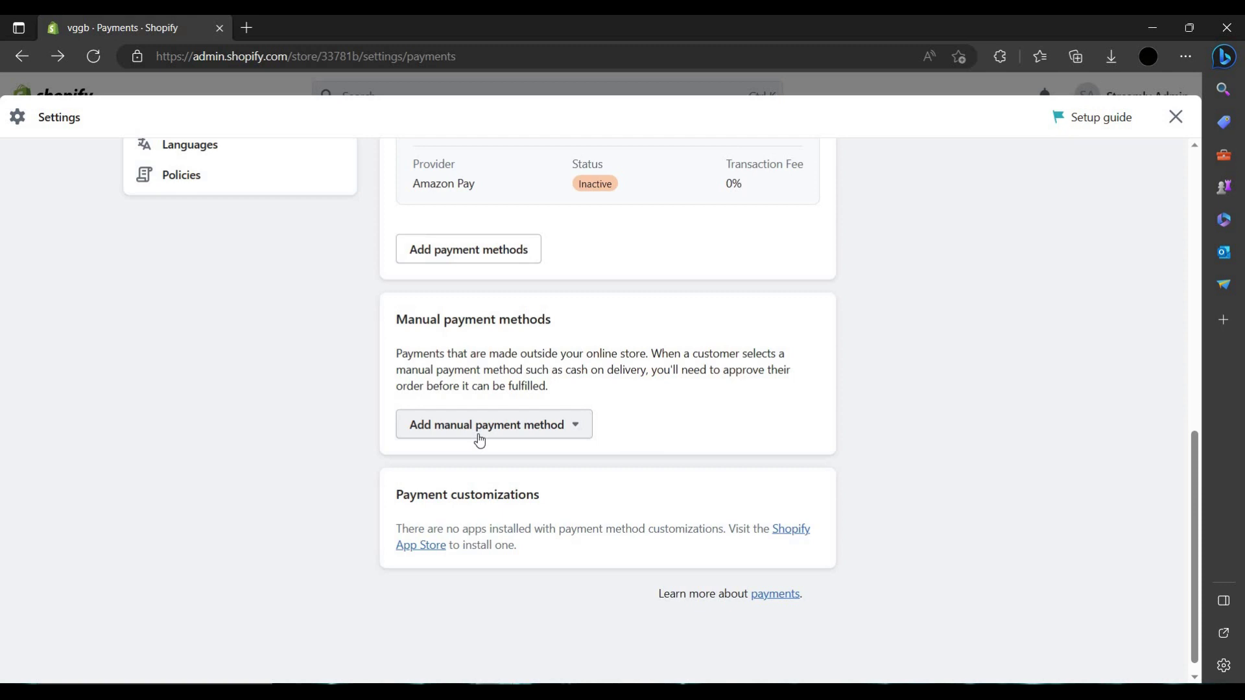
- Open the Money Order setup among the manual payment methods and close it without activating it
left_click(479, 440)
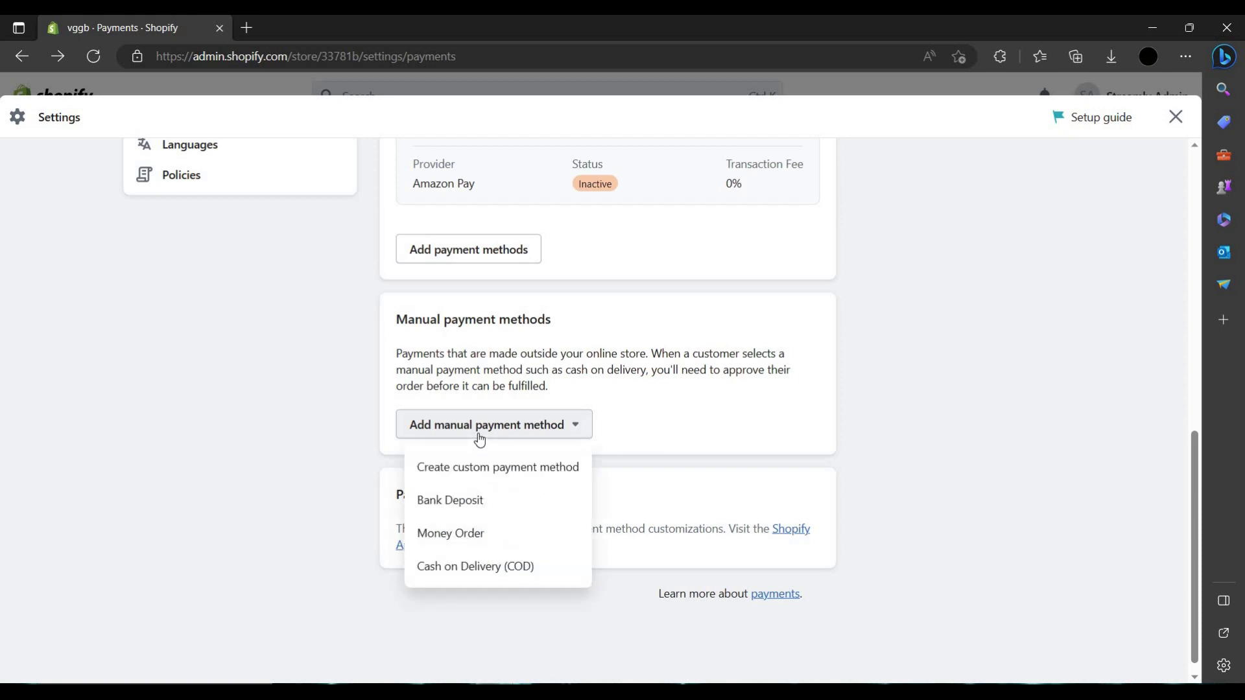
left_click(551, 539)
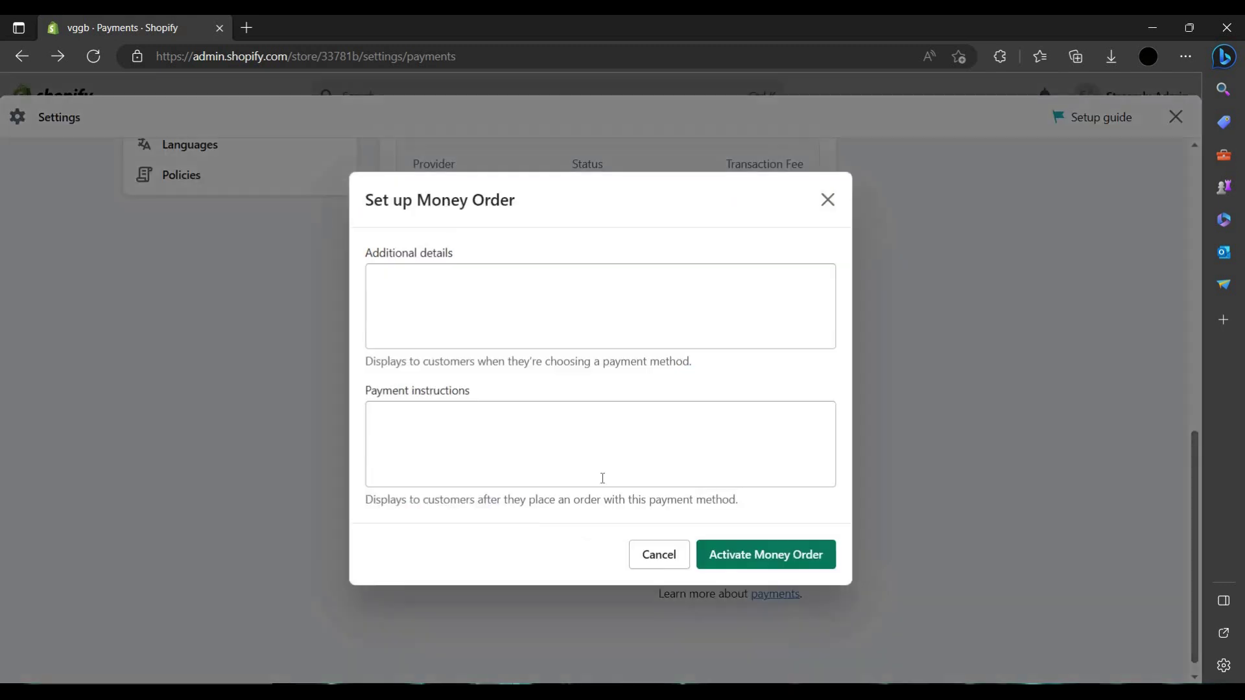
left_click(823, 207)
- View the additional details and payment instructions fields in the Bank Deposit setup, and close it without activating it
left_click(497, 431)
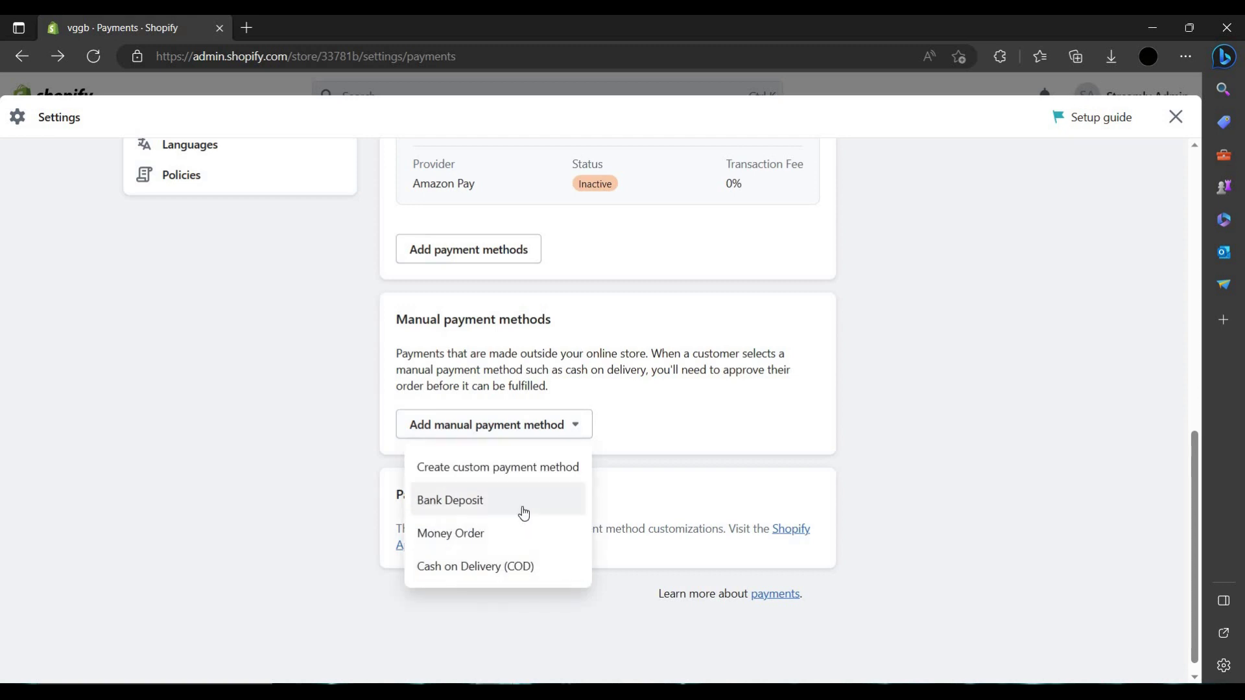
left_click(523, 512)
left_click(532, 308)
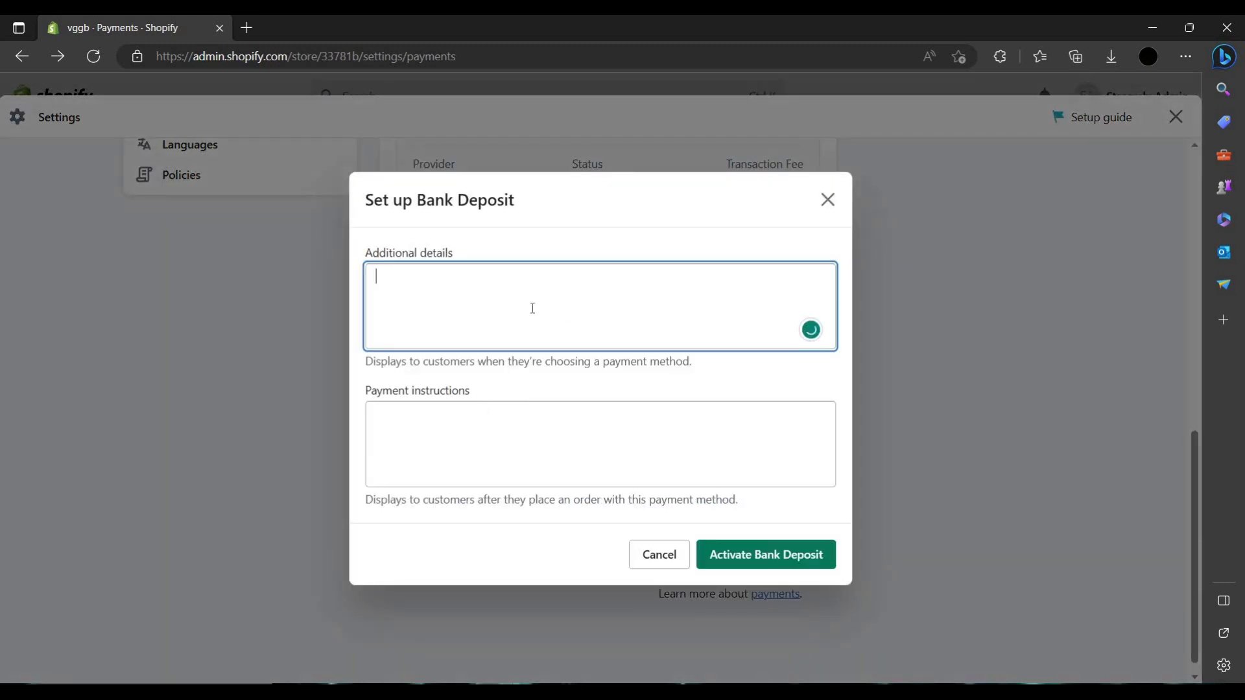
left_click(420, 446)
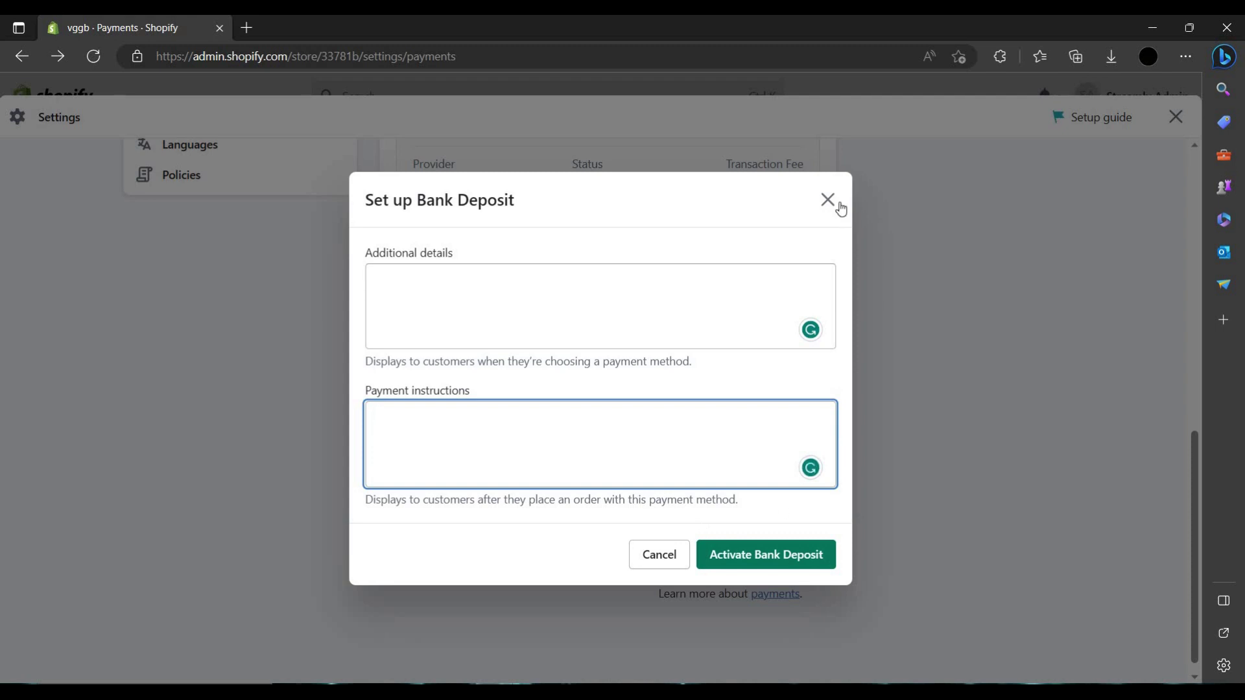
left_click(807, 651)
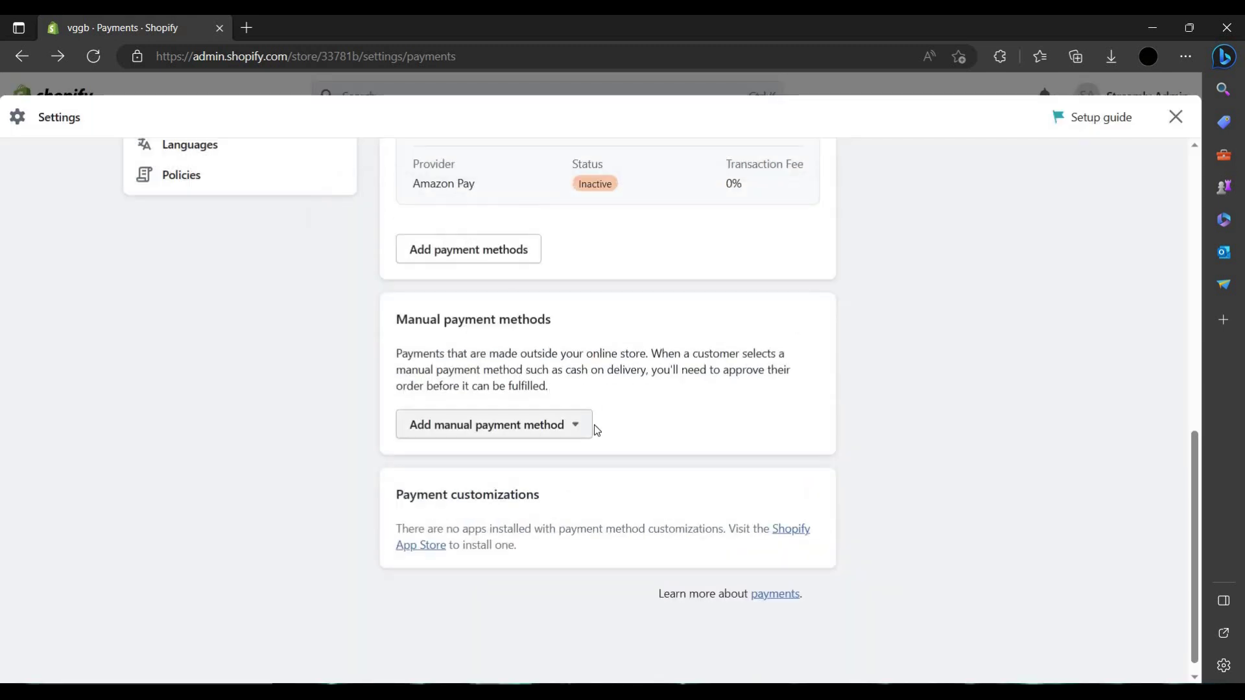
- Start creating a custom manual payment method and name it BTC
left_click(589, 427)
left_click(522, 468)
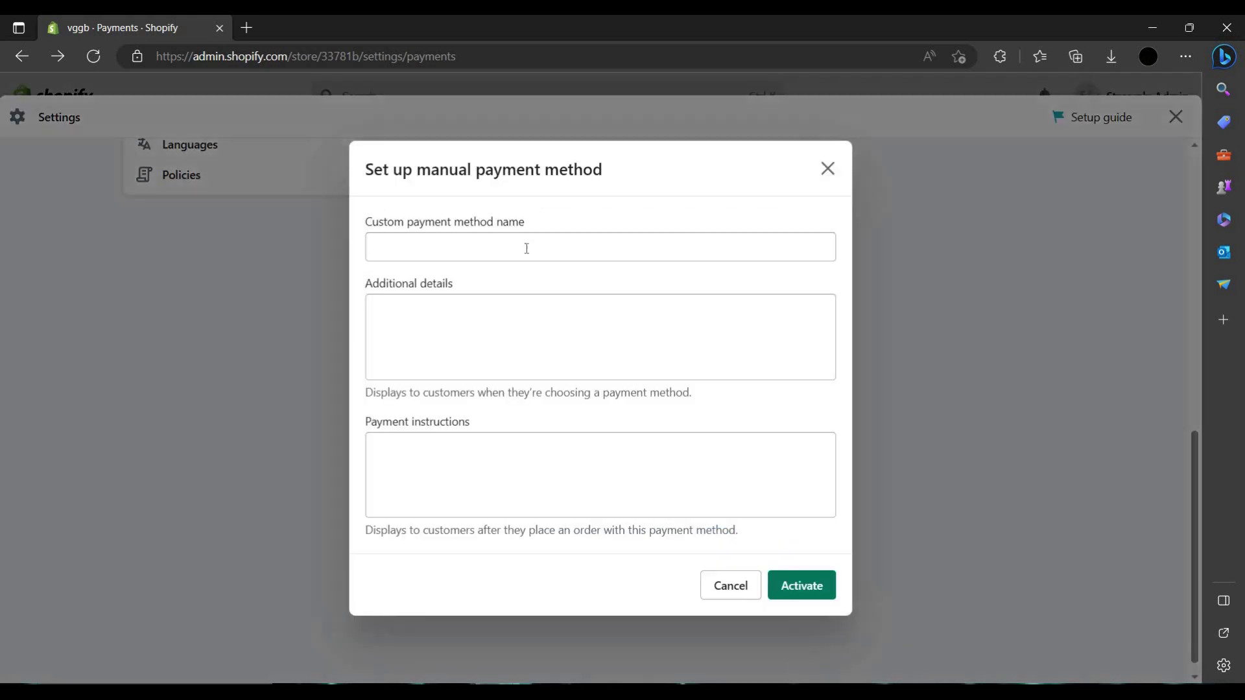
left_click(549, 256)
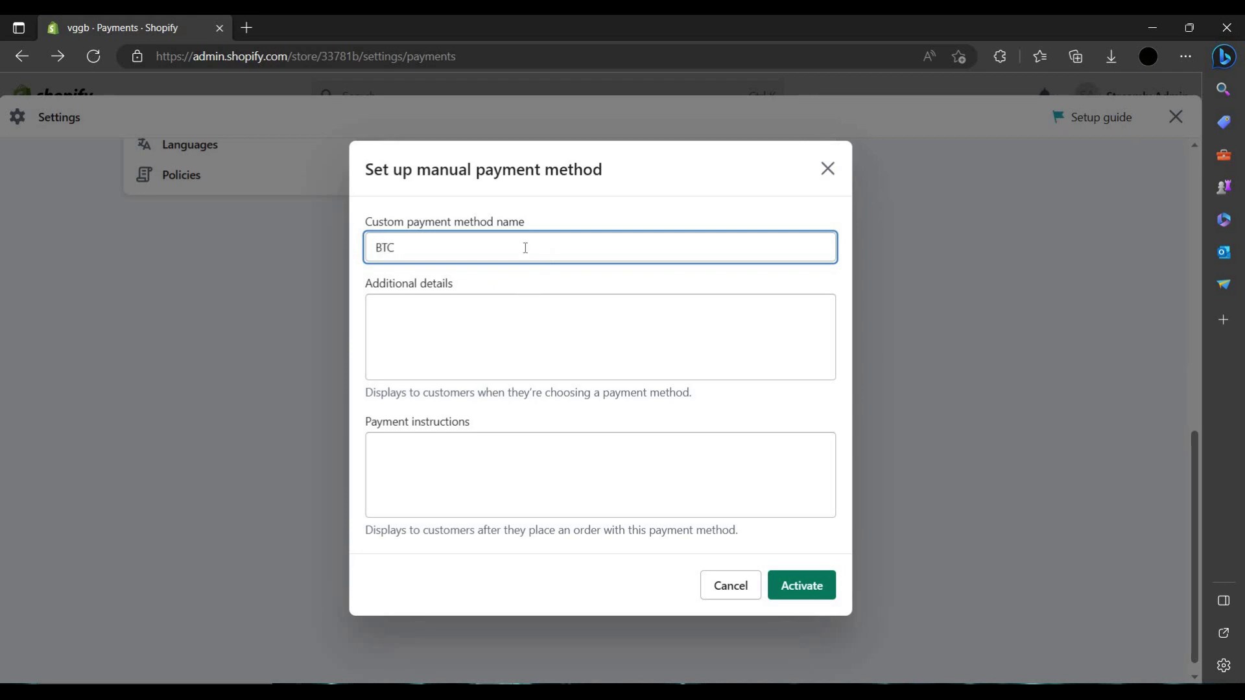
- Search the web for trust wallet in a new browser tab and look over the results
left_click(246, 26)
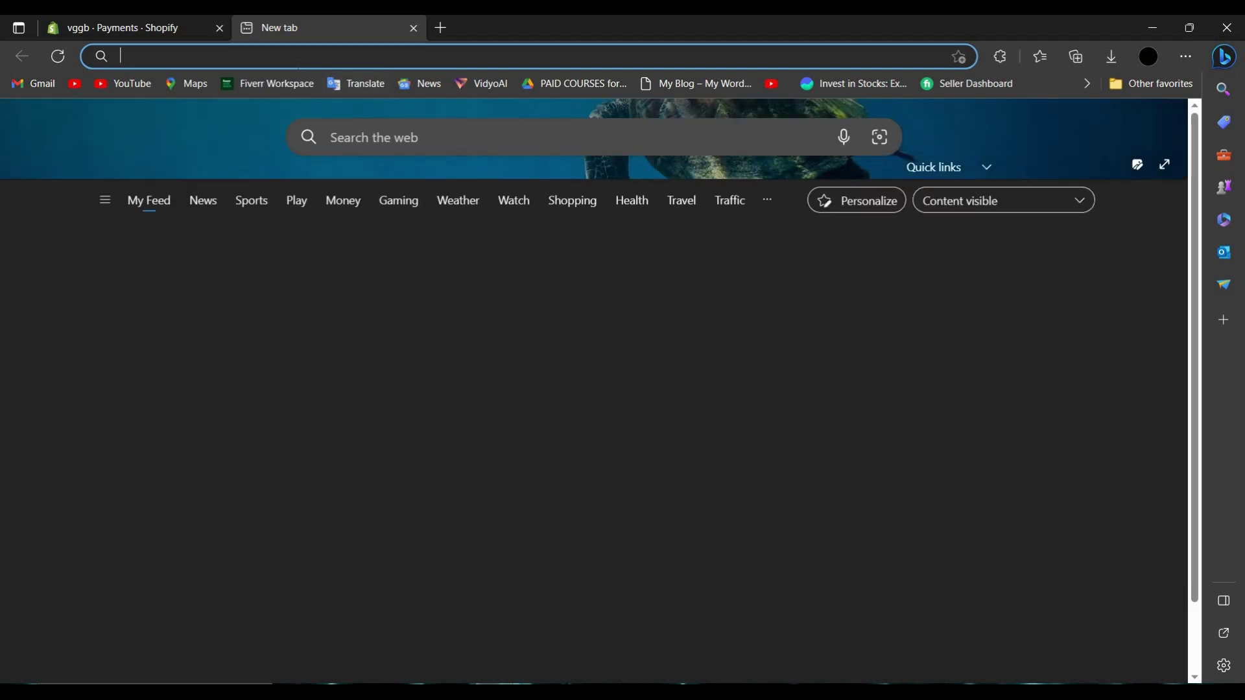
type("tur")
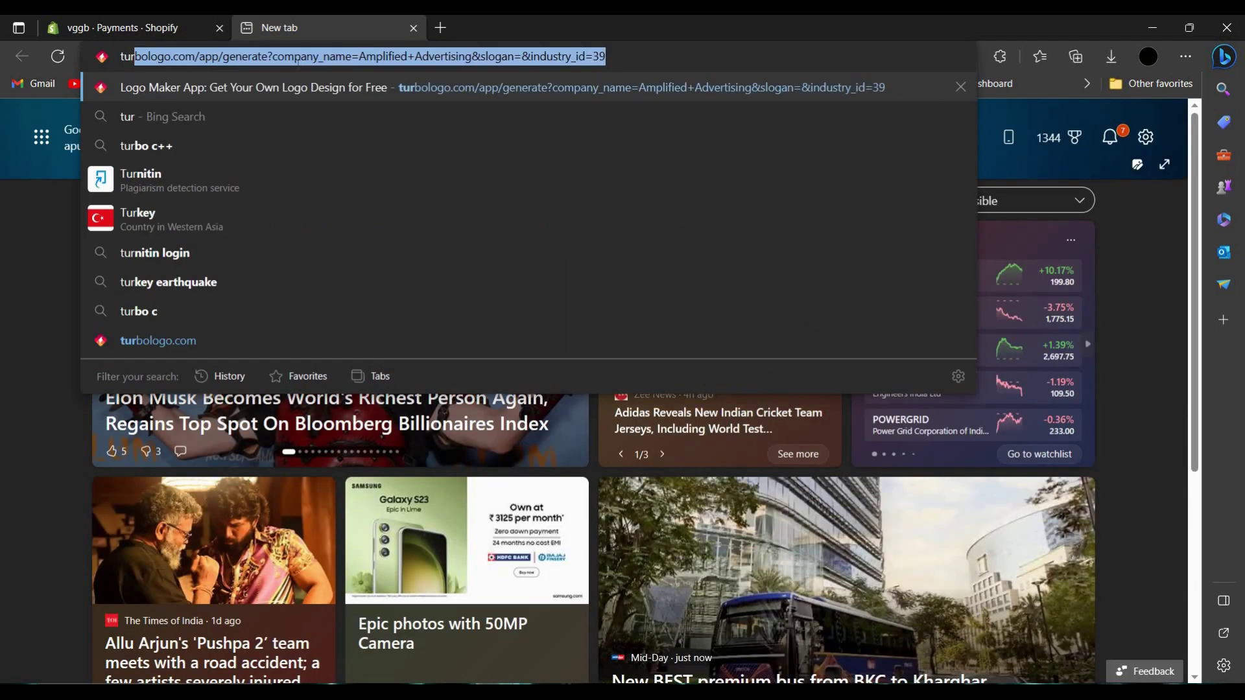
type("st")
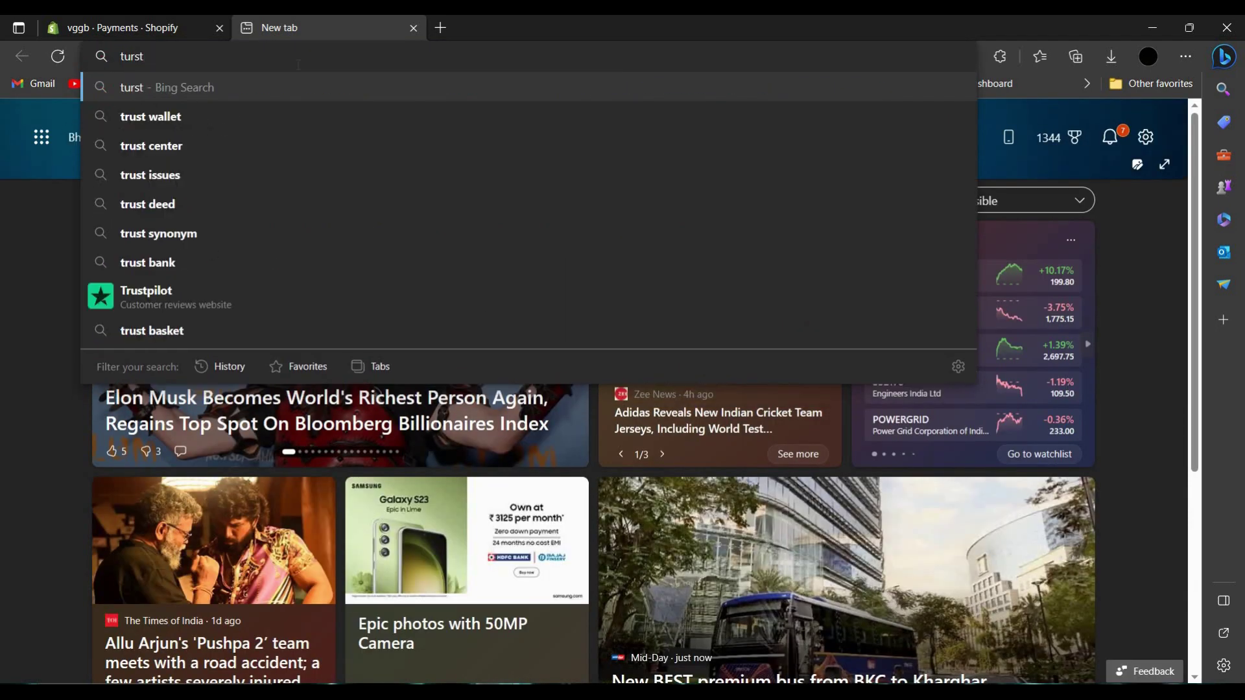
left_click(315, 118)
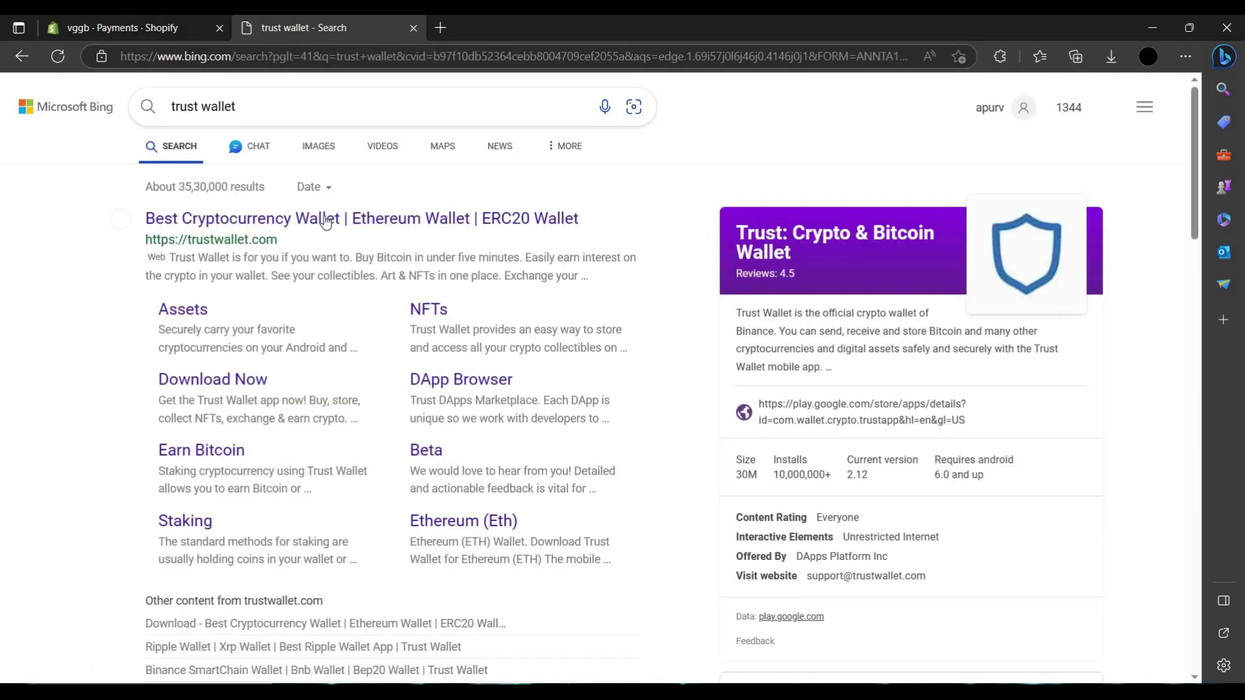
scroll(542, 195, "down", 1)
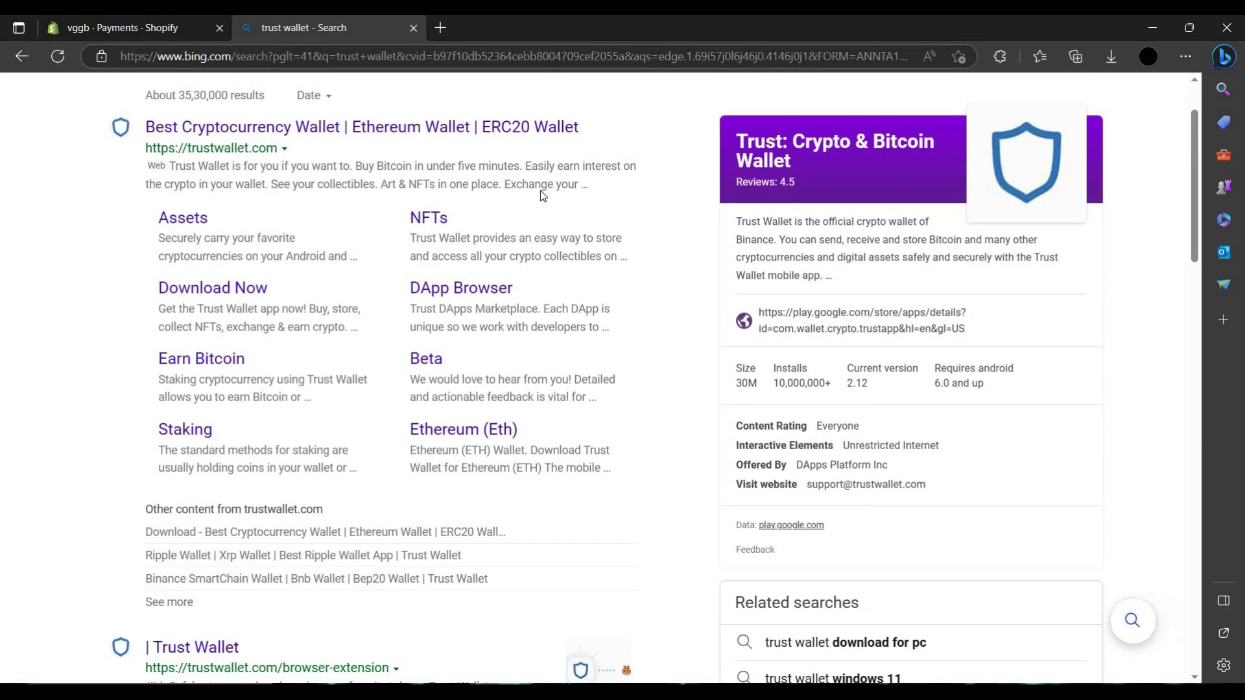
scroll(542, 194, "up", 1)
- Replace the web search with meta musk and look through the results on the MetaMask cryptocurrency wallet
triple_click(431, 107)
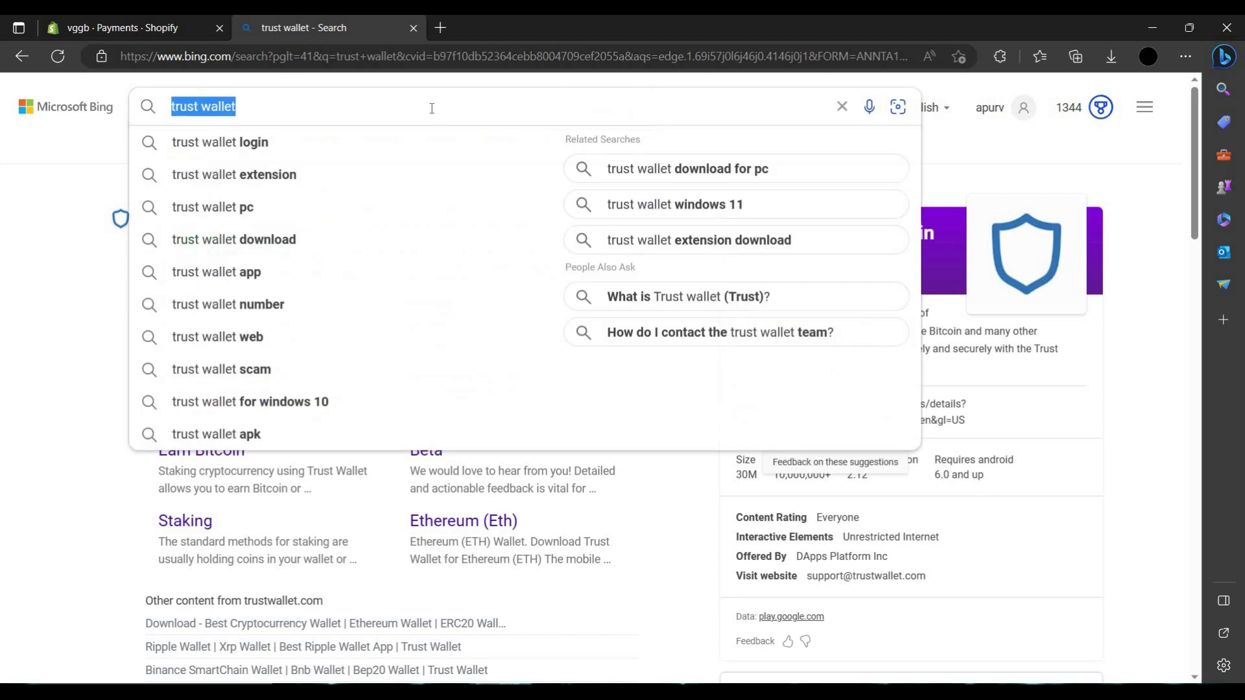
key("BackSpace")
type("meta ")
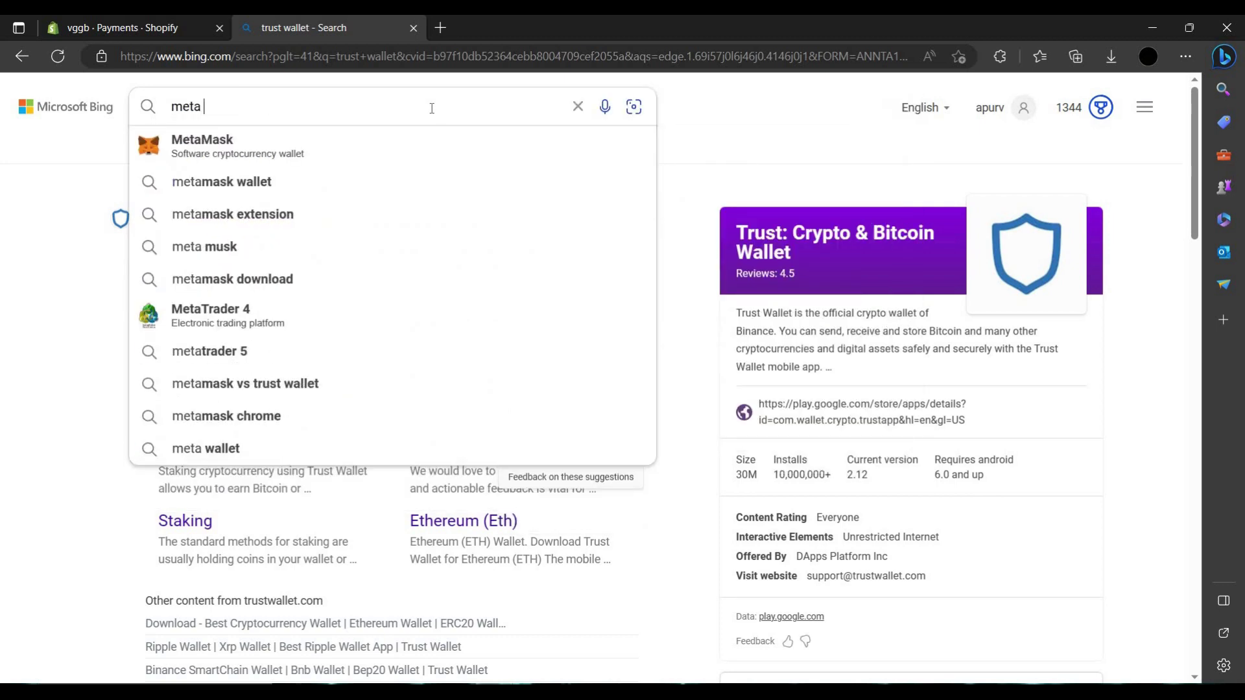
type("mus")
key("Down")
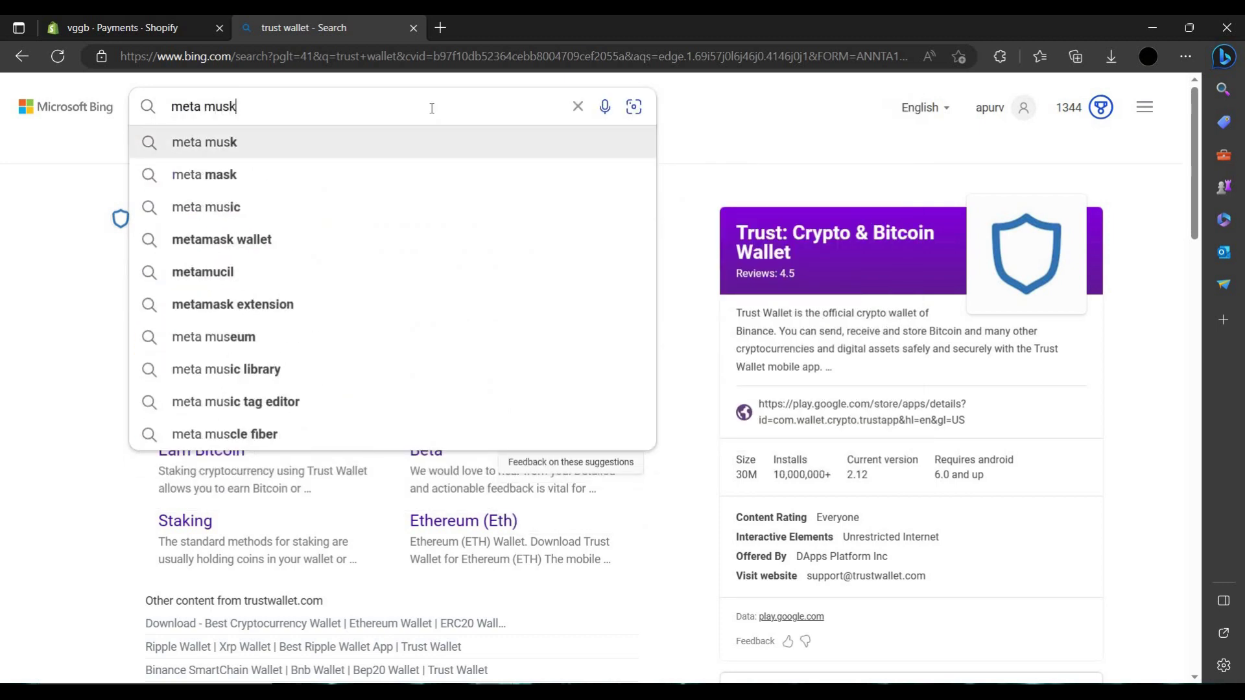
key("Return")
scroll(838, 306, "down", 3)
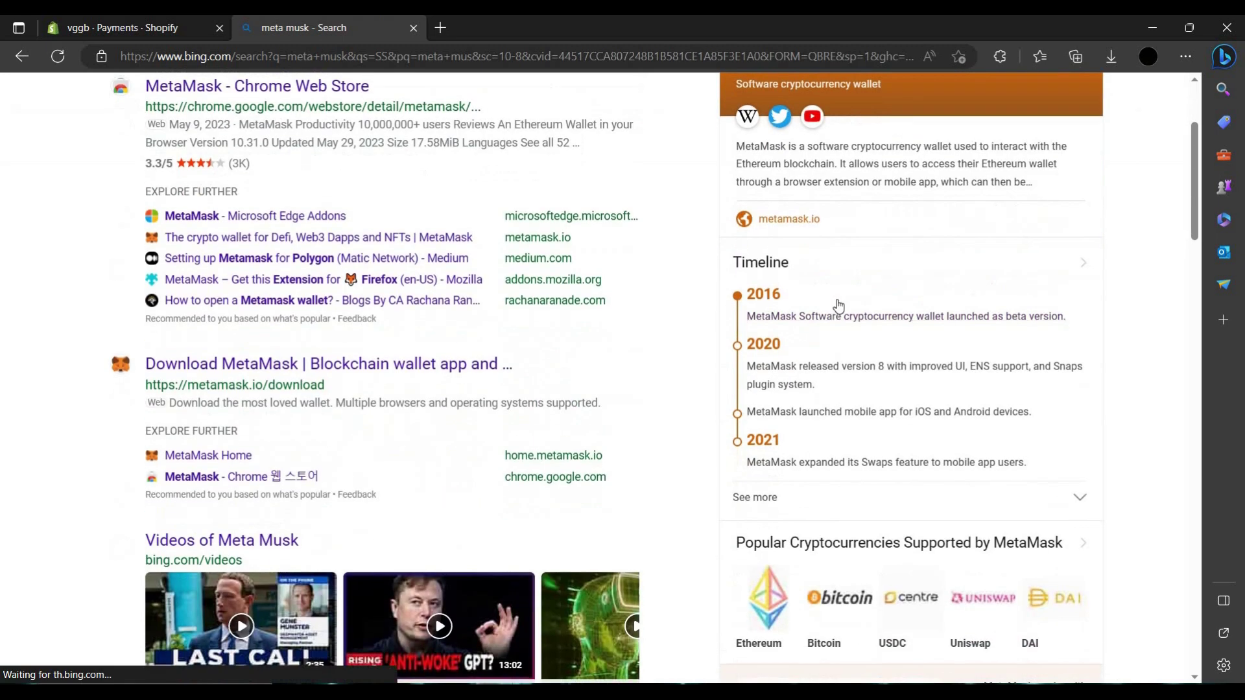
scroll(838, 306, "down", 3)
scroll(566, 344, "up", 6)
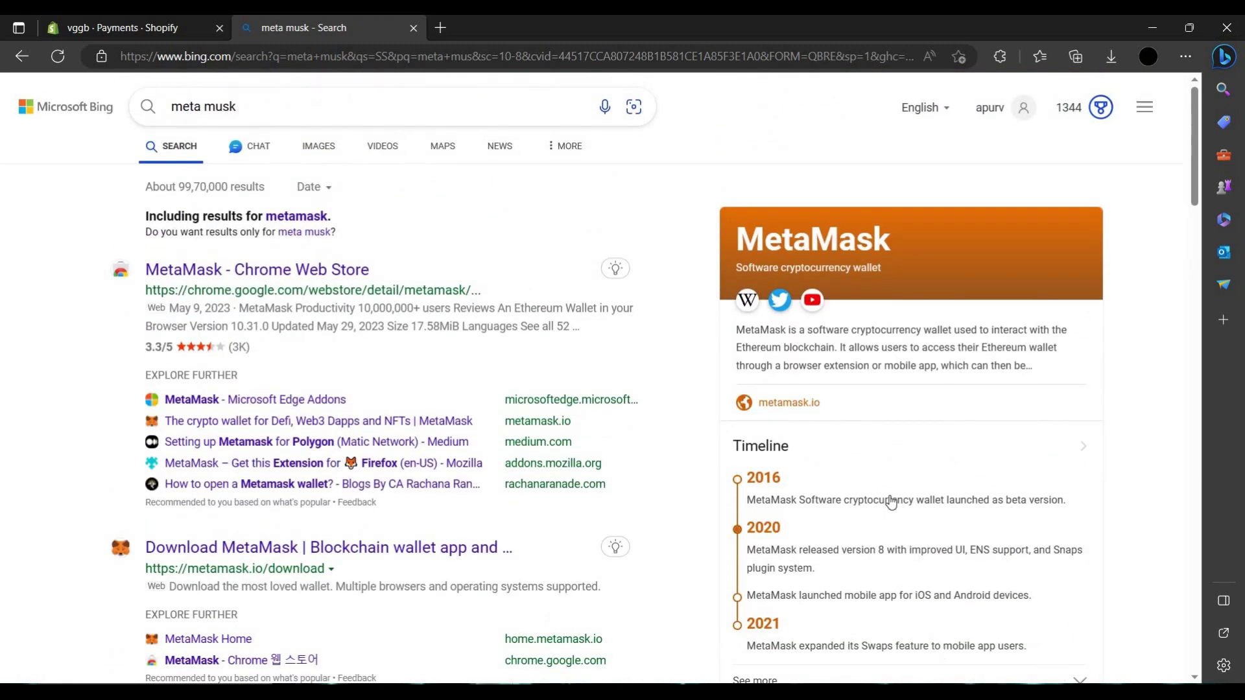
- Close the search tab and dismiss the custom payment method setup without activating it, returning to the additional payment methods
left_click(415, 27)
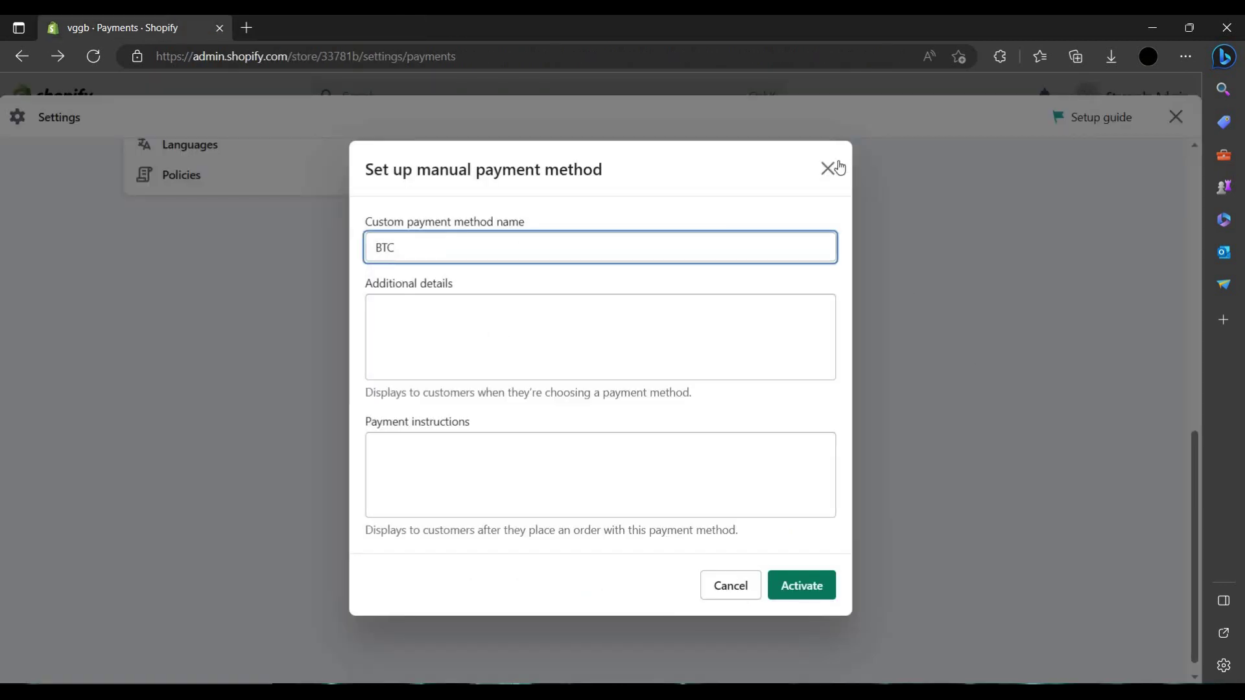
left_click(714, 649)
scroll(599, 512, "up", 4)
scroll(573, 385, "up", 6)
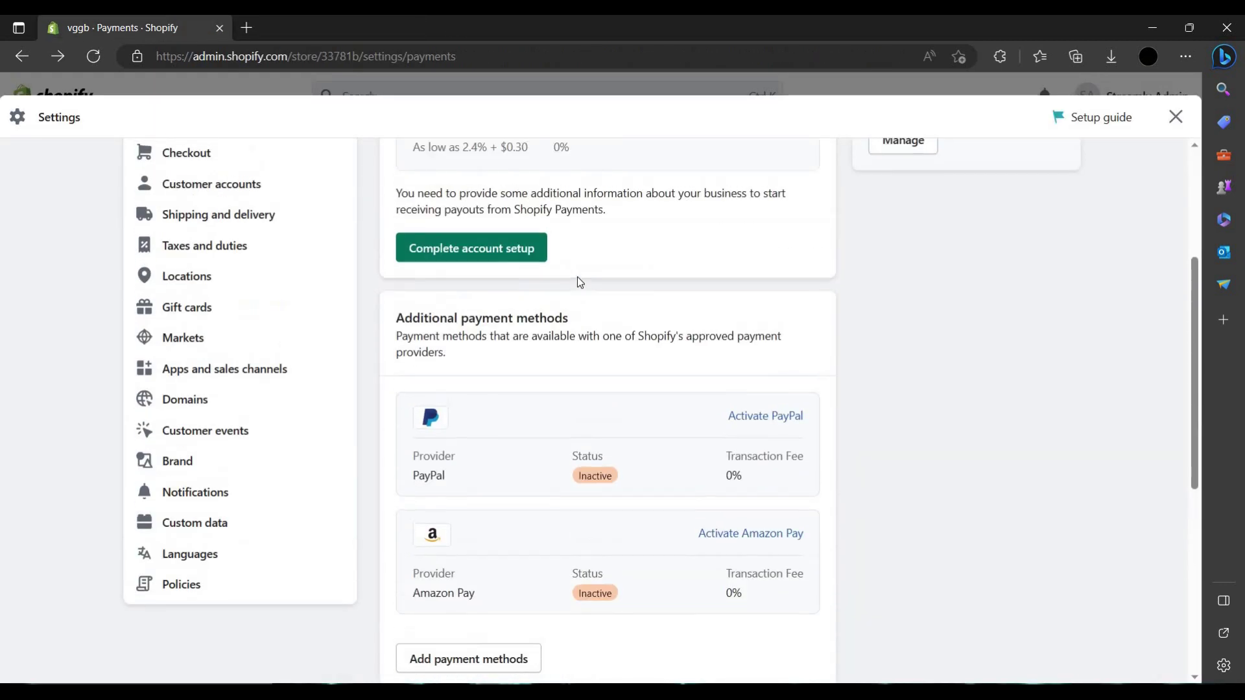